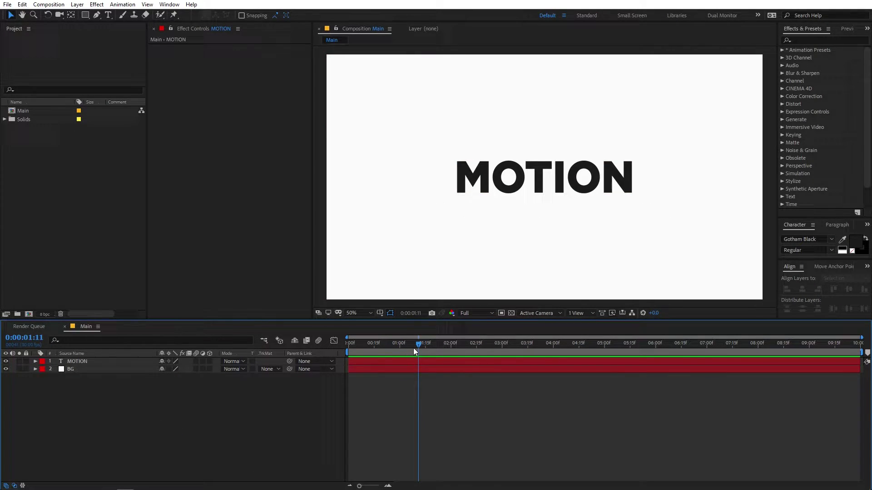
{"action": "mouse_move", "coordinate": [414, 347]}
{"action": "left_mouse_down"}
{"action": "mouse_move", "coordinate": [349, 353]}
{"action": "mouse_move", "coordinate": [421, 350]}
{"action": "left_mouse_up"}
{"action": "left_click", "coordinate": [89, 364]}
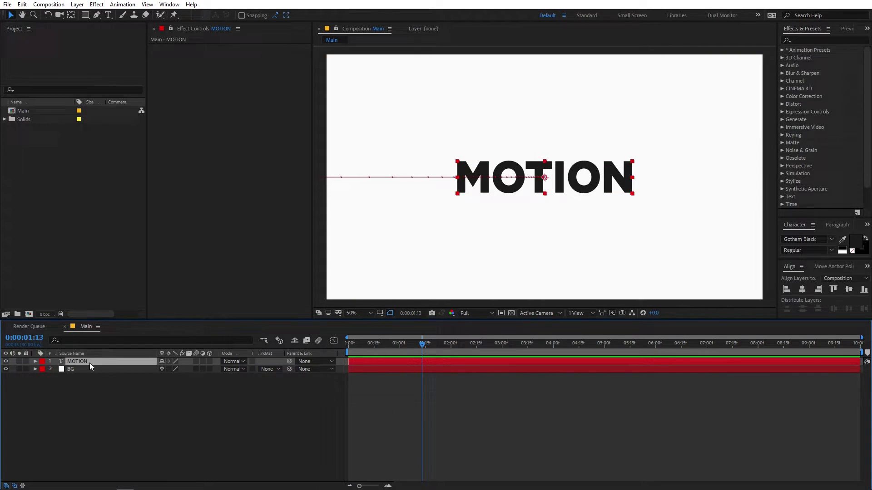
{"action": "key", "text": "u"}
{"action": "left_click_drag", "start_coordinate": [415, 351], "coordinate": [288, 355]}
{"action": "key", "text": "space"}
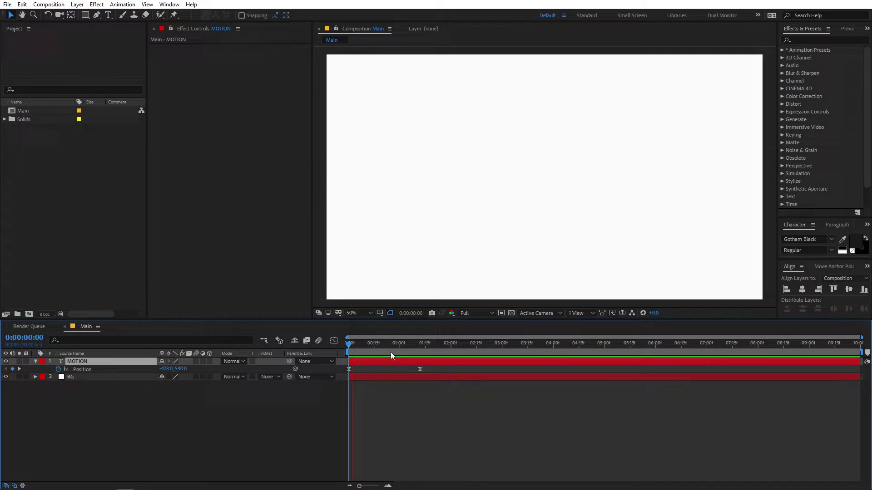
{"action": "key", "text": "space"}
{"action": "left_click_drag", "start_coordinate": [426, 347], "coordinate": [442, 354]}
{"action": "left_click", "coordinate": [36, 361]}
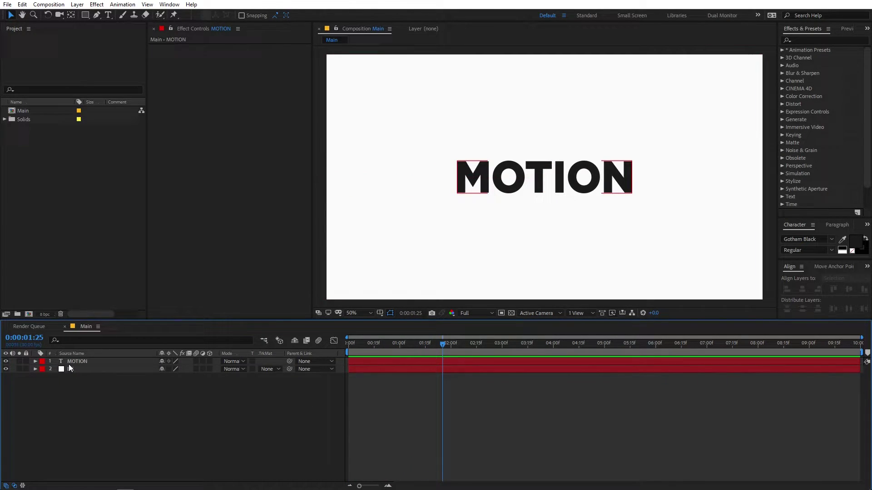
{"action": "left_click", "coordinate": [563, 98]}
{"action": "left_click", "coordinate": [433, 430]}
{"action": "left_click", "coordinate": [448, 343]}
{"action": "left_click", "coordinate": [89, 362]}
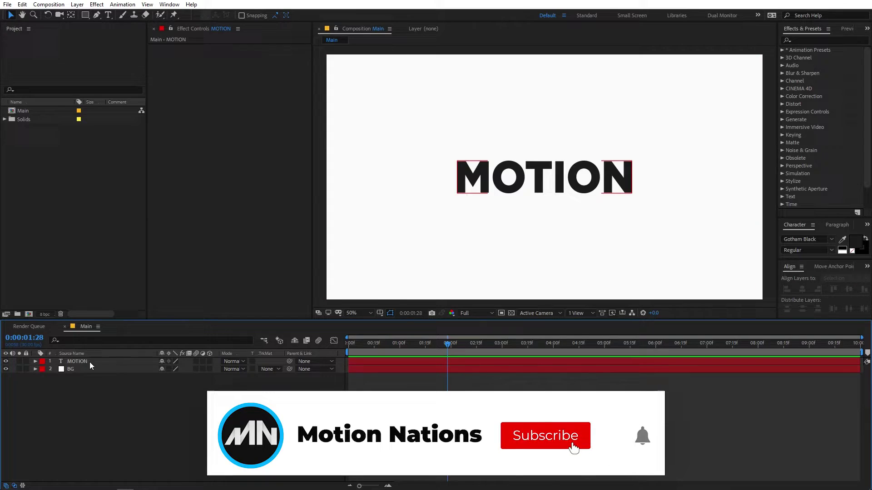
{"action": "left_click_drag", "start_coordinate": [89, 361], "coordinate": [190, 327]}
- Pre-compose the MOTION text layer into a precomp named Animation
{"action": "right_click", "coordinate": [96, 363]}
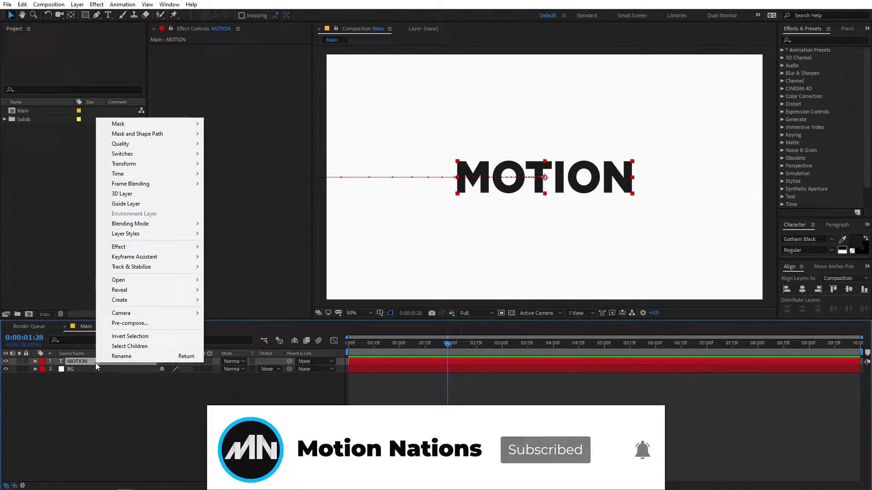
{"action": "left_click", "coordinate": [145, 326]}
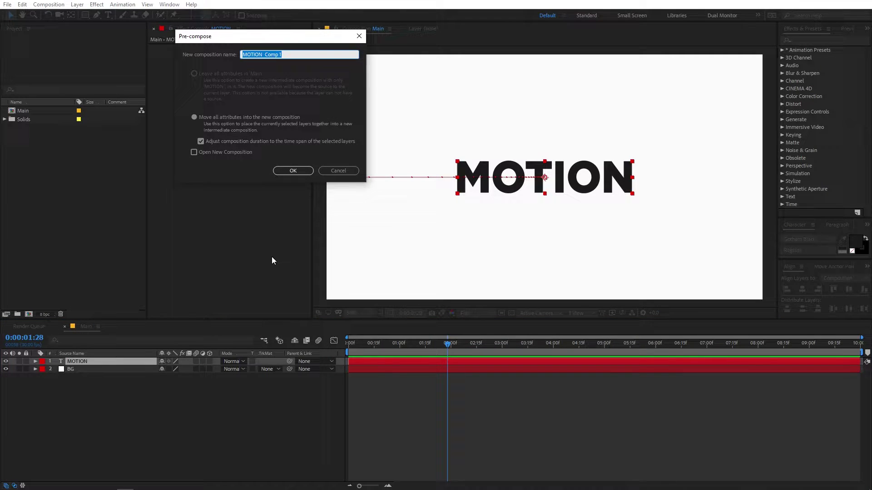
{"action": "type", "text": "Animation"}
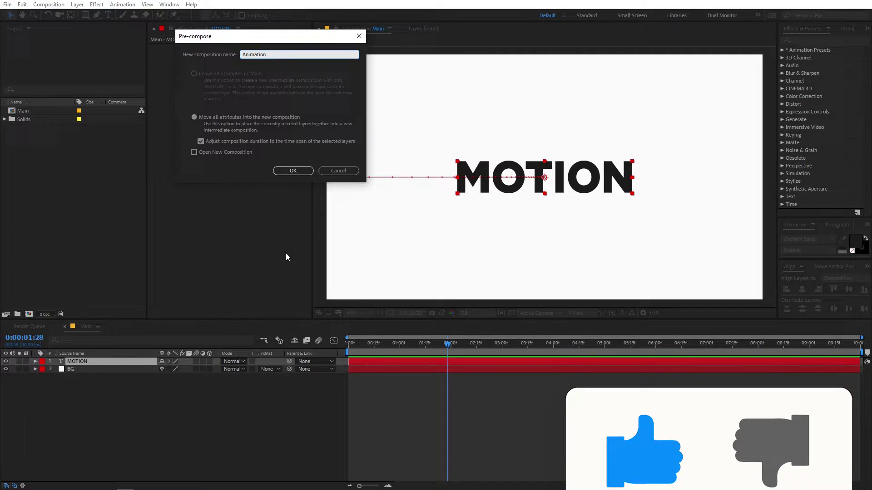
{"action": "left_click", "coordinate": [293, 170]}
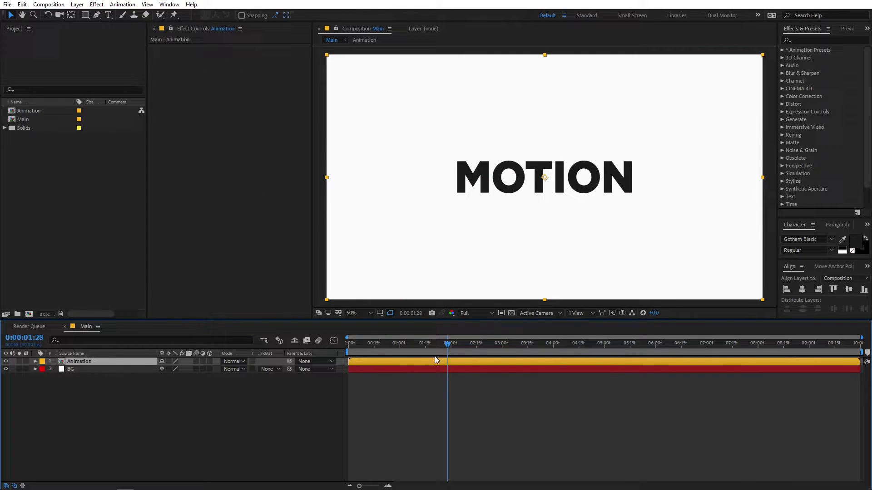
{"action": "left_click_drag", "start_coordinate": [434, 356], "coordinate": [486, 362]}
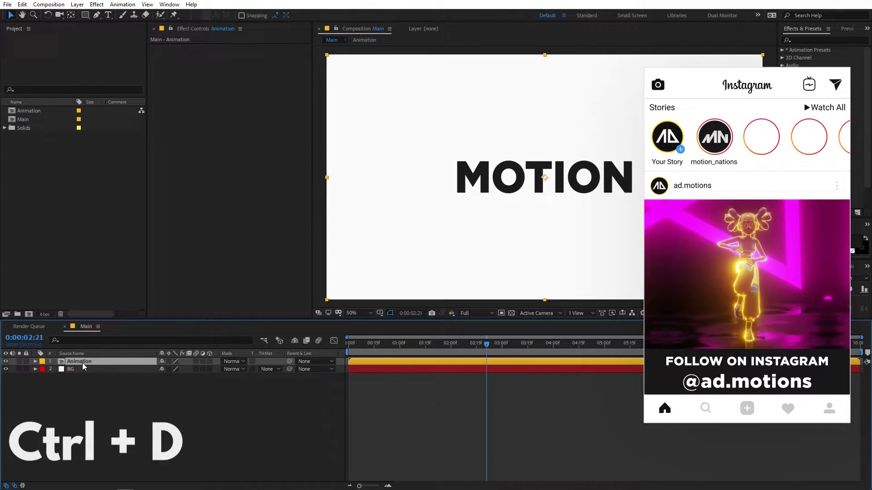
- Duplicate the Animation layer and rename the lower copy Shadow
{"action": "key", "text": "ctrl+d"}
{"action": "left_click", "coordinate": [78, 370]}
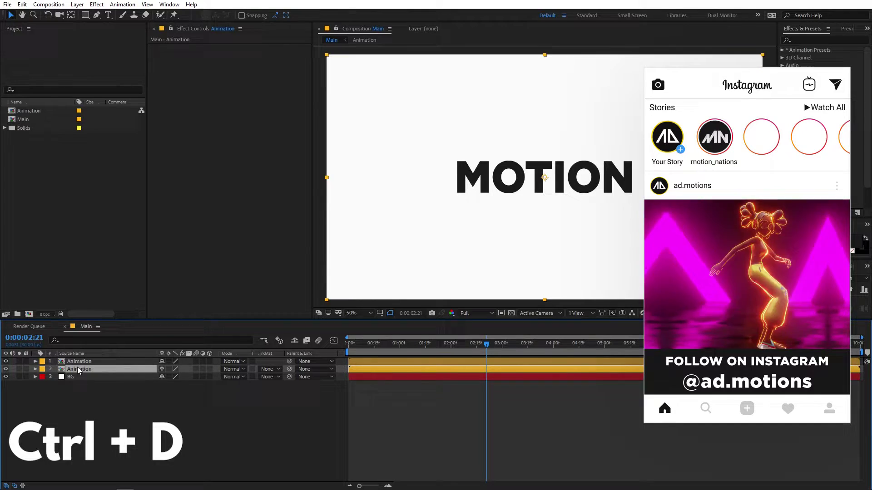
{"action": "key", "text": "Return"}
{"action": "type", "text": "S"}
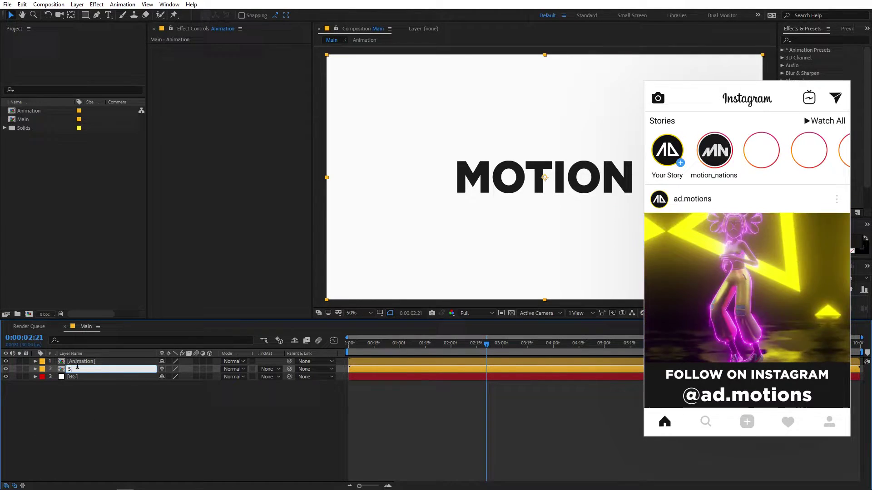
{"action": "type", "text": "hadow"}
{"action": "key", "text": "Return"}
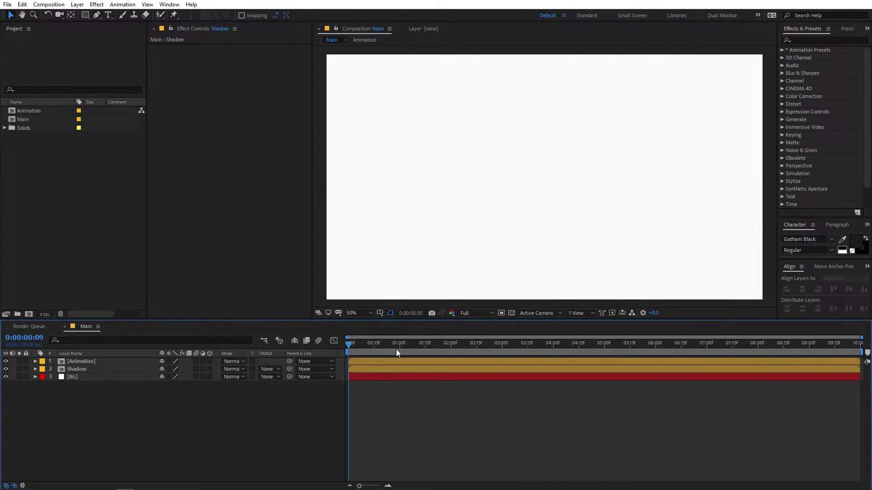
- Turn the Shadow layer into a 3D layer at 0:00:02:11
{"action": "left_click_drag", "start_coordinate": [456, 348], "coordinate": [473, 347]}
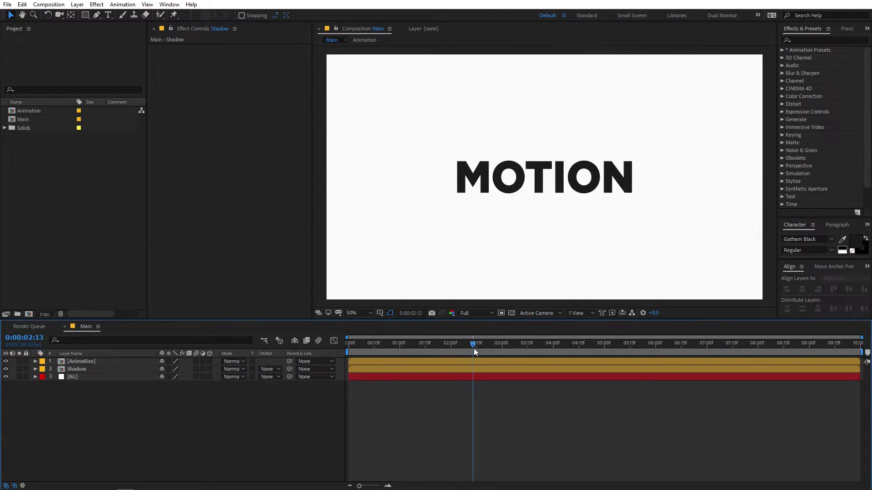
{"action": "left_click", "coordinate": [85, 369]}
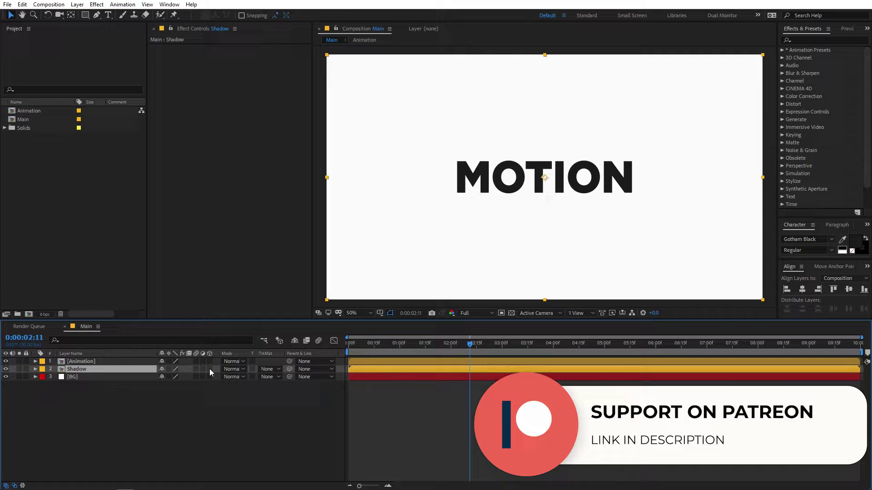
{"action": "left_click", "coordinate": [209, 369]}
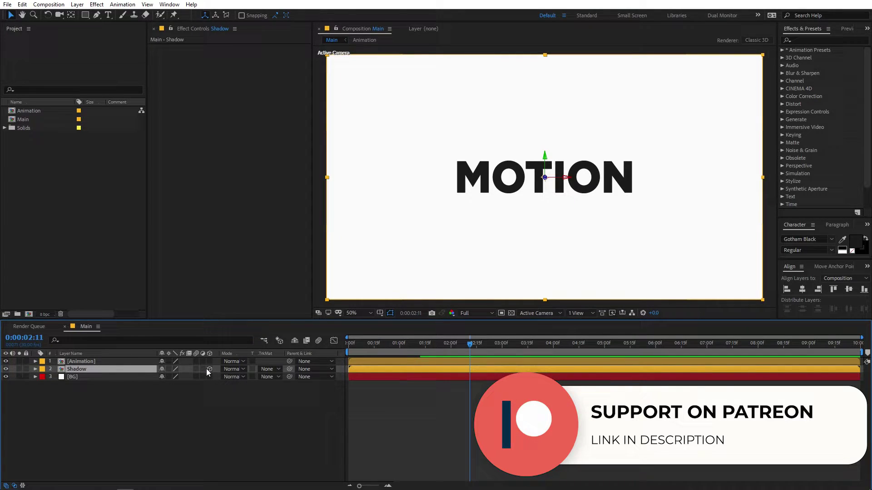
{"action": "left_click", "coordinate": [6, 486]}
{"action": "left_click", "coordinate": [6, 486]}
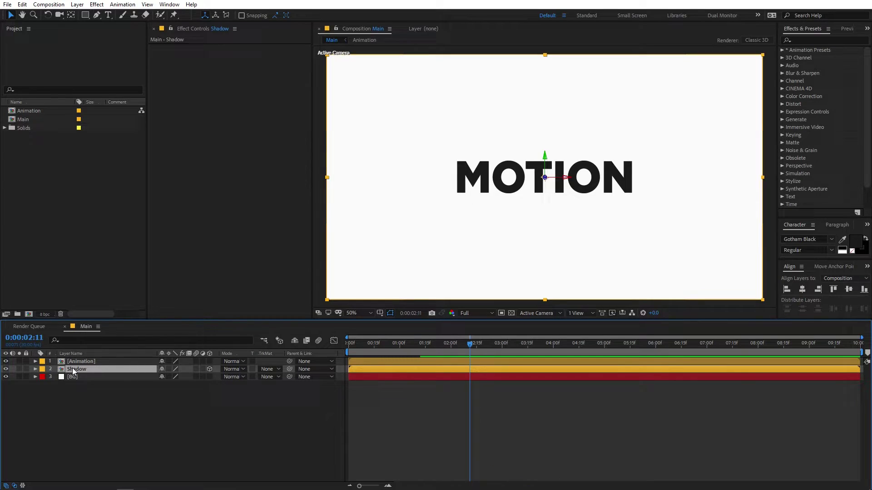
- Tilt the Shadow layer back to an X Rotation of -85°
{"action": "key", "text": "r"}
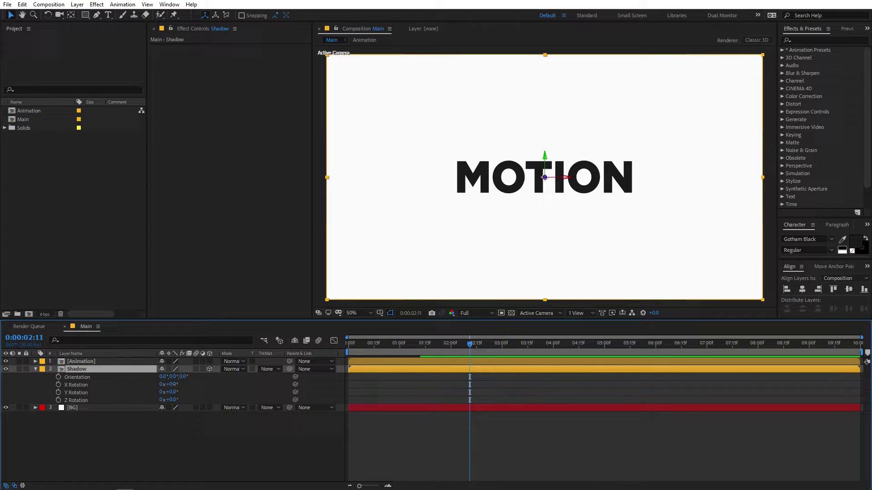
{"action": "left_click_drag", "start_coordinate": [174, 384], "coordinate": [145, 396]}
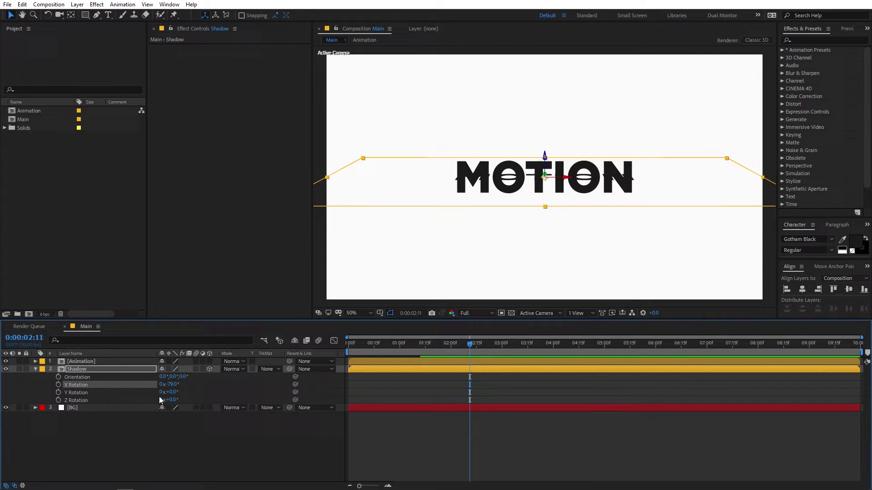
{"action": "left_click", "coordinate": [172, 385]}
{"action": "key", "text": "Return"}
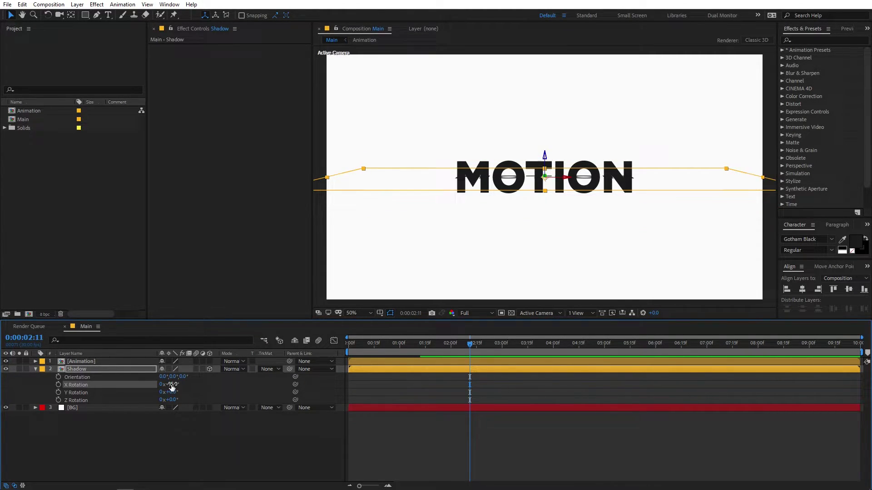
- Move the flattened Shadow layer down along Y so it lies beneath the MOTION text
{"action": "left_click", "coordinate": [337, 200]}
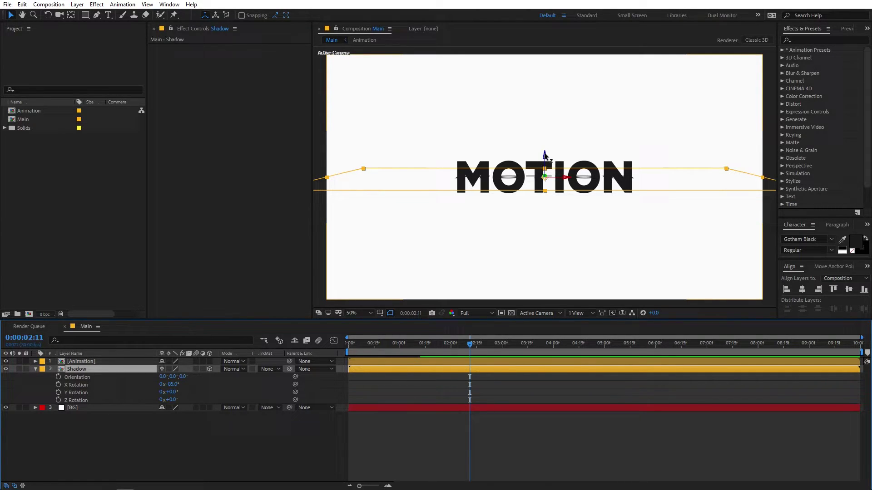
{"action": "left_click_drag", "start_coordinate": [544, 155], "coordinate": [546, 200]}
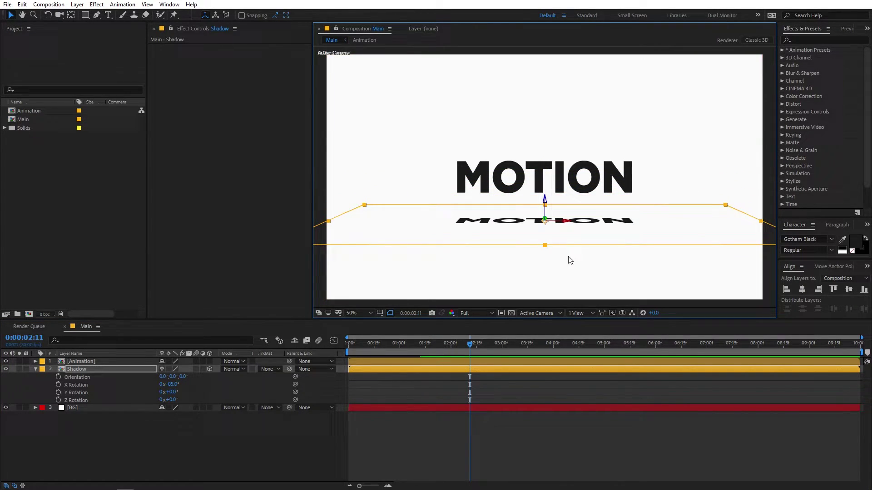
{"action": "left_click", "coordinate": [528, 356]}
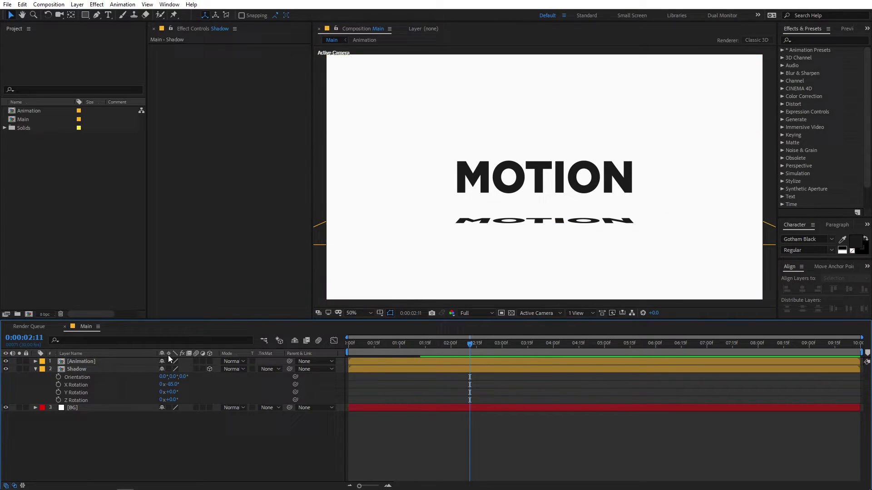
{"action": "left_click", "coordinate": [94, 369]}
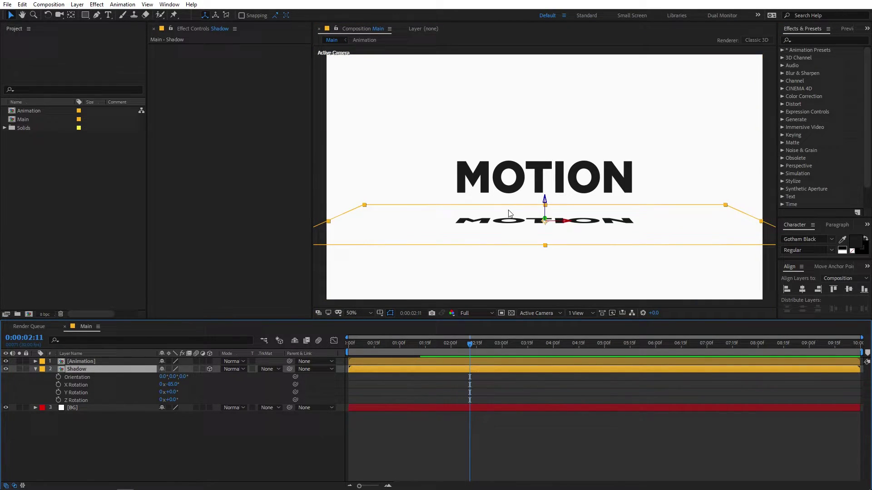
- Apply Gaussian Blur to the Shadow layer with a Blurriness of 150
{"action": "left_click", "coordinate": [798, 41]}
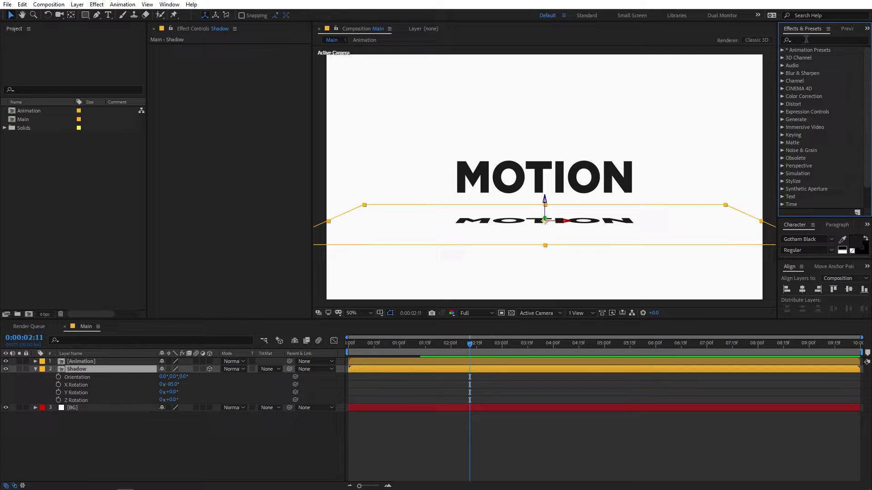
{"action": "left_click", "coordinate": [805, 40]}
{"action": "type", "text": "gaus"}
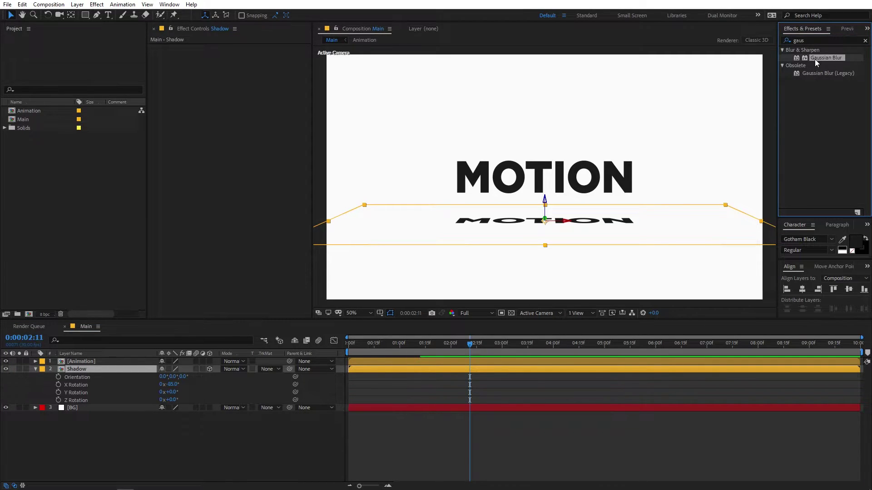
{"action": "left_click_drag", "start_coordinate": [815, 58], "coordinate": [556, 227]}
{"action": "left_click", "coordinate": [98, 369]}
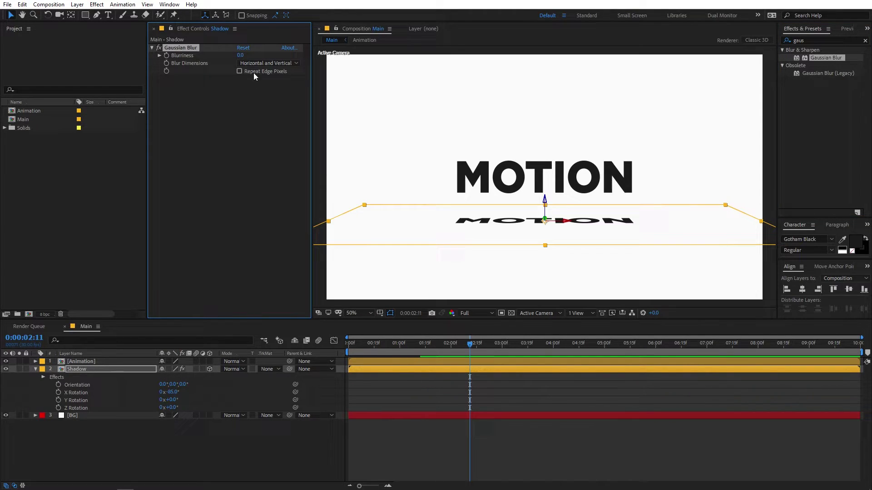
{"action": "left_click_drag", "start_coordinate": [240, 54], "coordinate": [822, 75]}
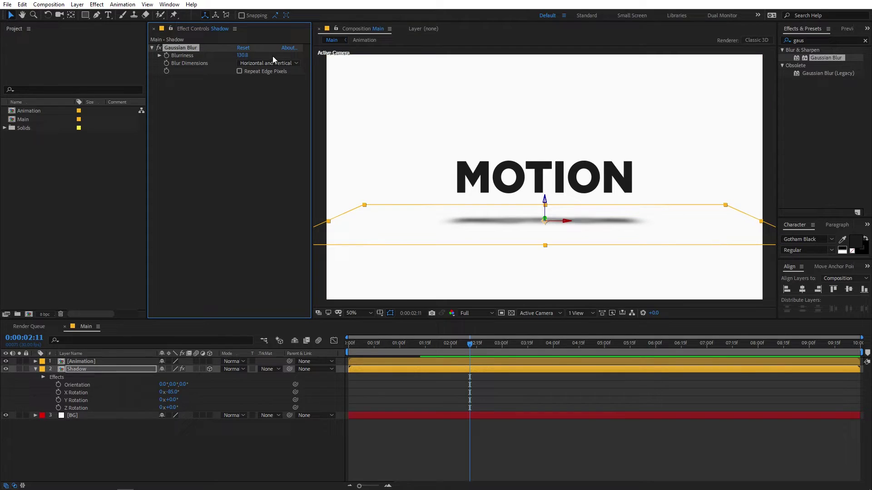
{"action": "left_click", "coordinate": [245, 56]}
{"action": "key", "text": "Return"}
- Preview the animation from the start, then reselect the Shadow layer
{"action": "left_click", "coordinate": [492, 374]}
{"action": "key", "text": "Home"}
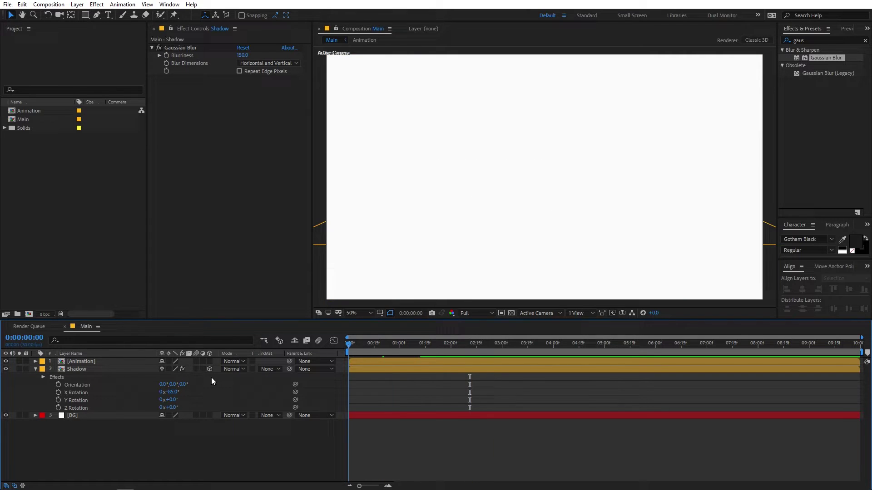
{"action": "key", "text": "space"}
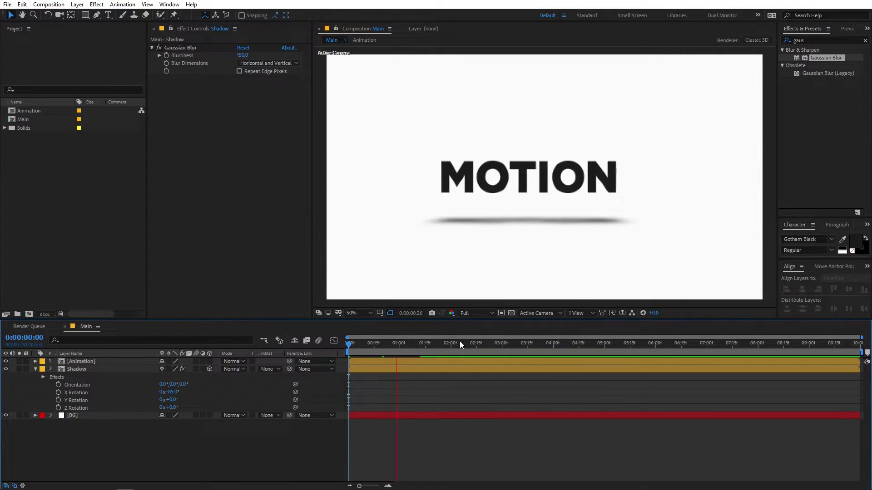
{"action": "left_click", "coordinate": [527, 218]}
{"action": "key", "text": "space"}
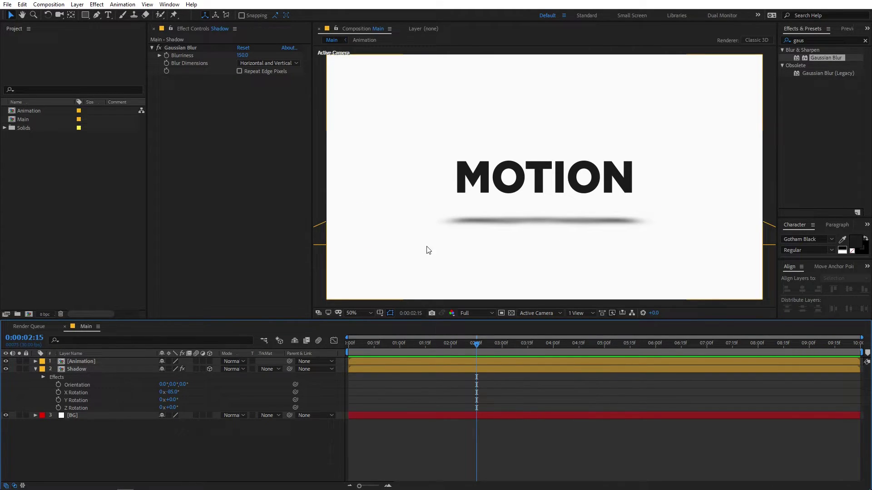
{"action": "left_click", "coordinate": [114, 369]}
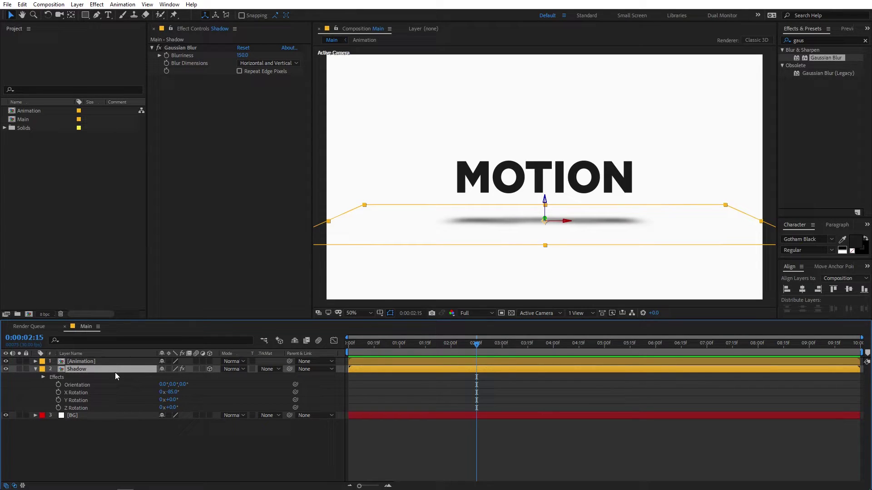
- Set the Shadow layer's Opacity to 30% and preview the animation
{"action": "key", "text": "t"}
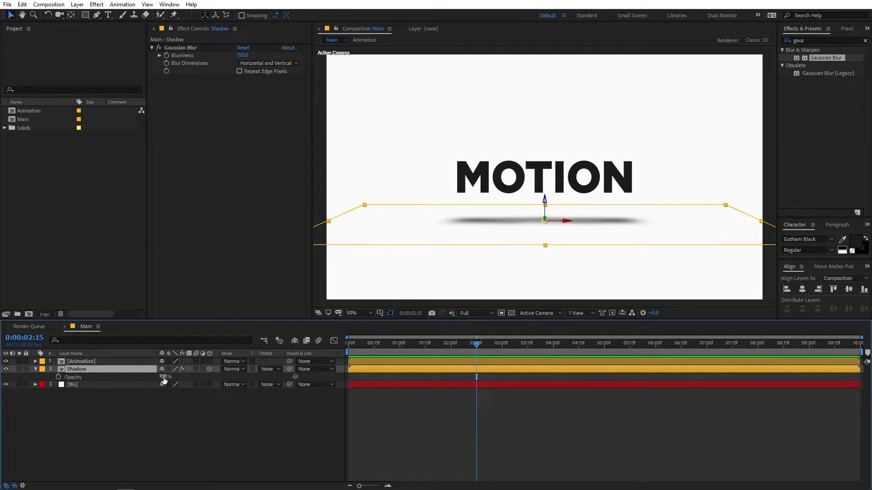
{"action": "left_click_drag", "start_coordinate": [164, 379], "coordinate": [134, 378]}
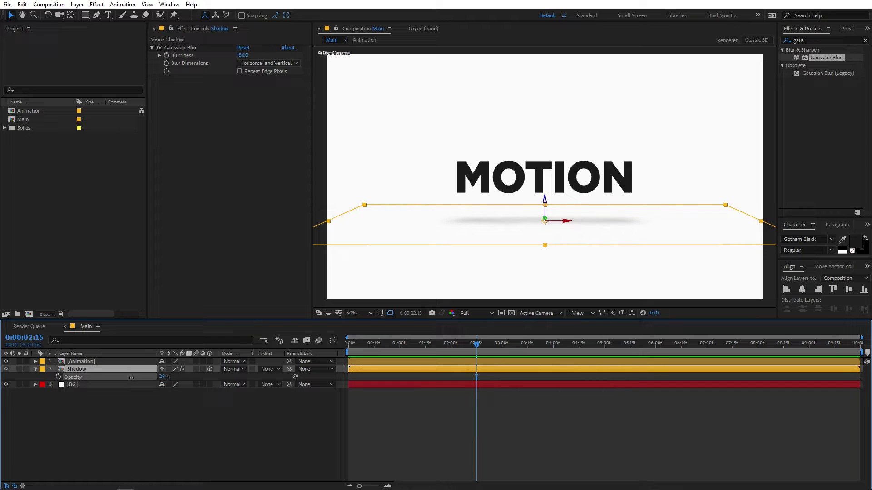
{"action": "key", "text": "F2"}
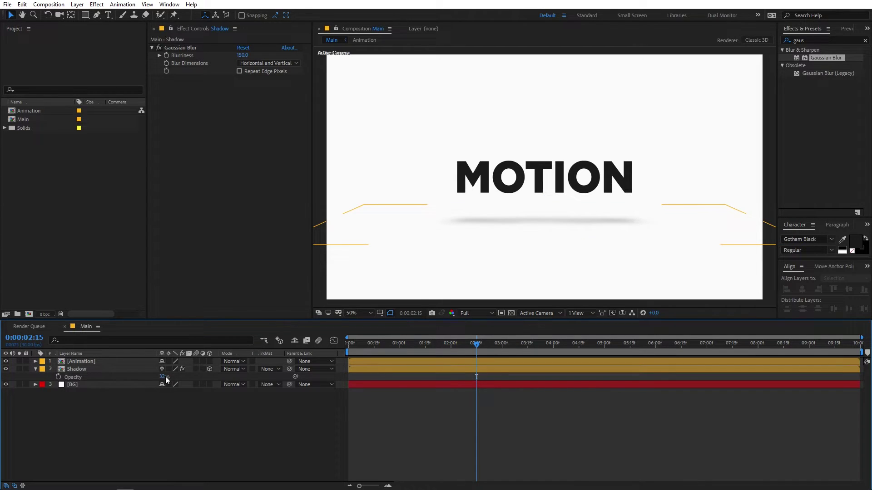
{"action": "left_click_drag", "start_coordinate": [162, 380], "coordinate": [164, 382]}
{"action": "double_click", "coordinate": [163, 383]}
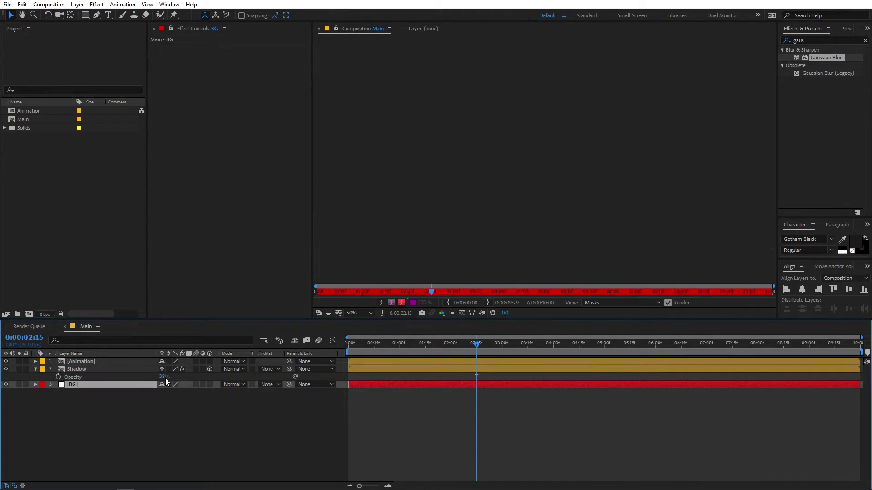
{"action": "left_click", "coordinate": [362, 29]}
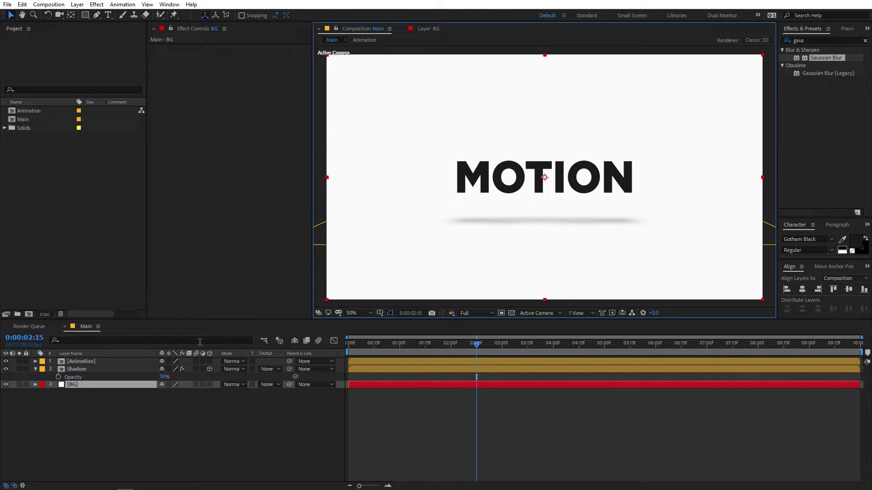
{"action": "left_click", "coordinate": [163, 378]}
{"action": "type", "text": "30"}
{"action": "key", "text": "Return"}
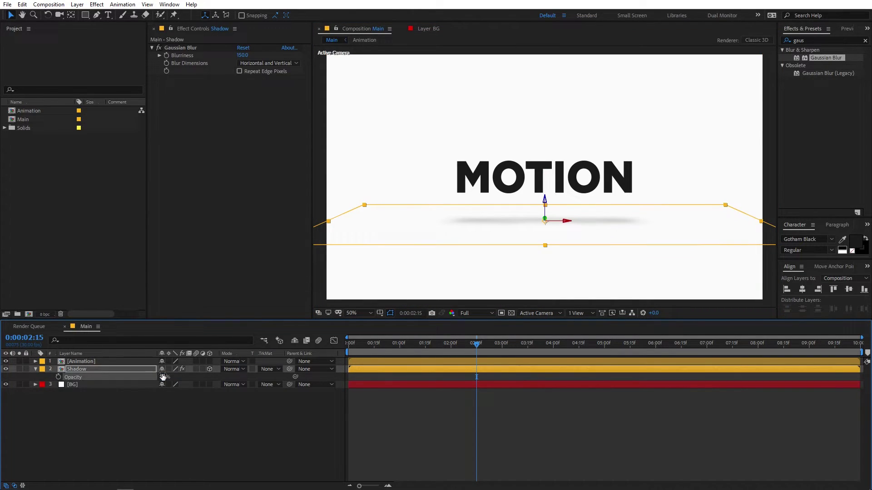
{"action": "key", "text": "space"}
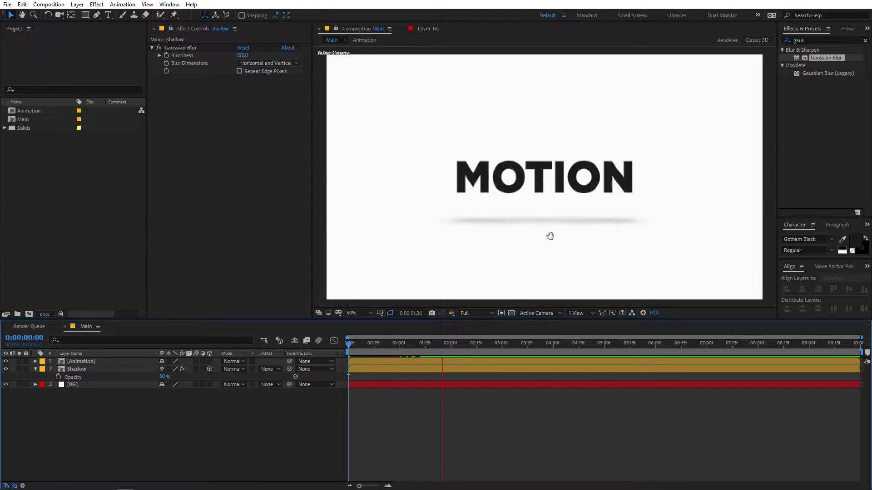
- At 0:00:02:14, raise the Shadow layer's Opacity to 77%
{"action": "left_click", "coordinate": [551, 236]}
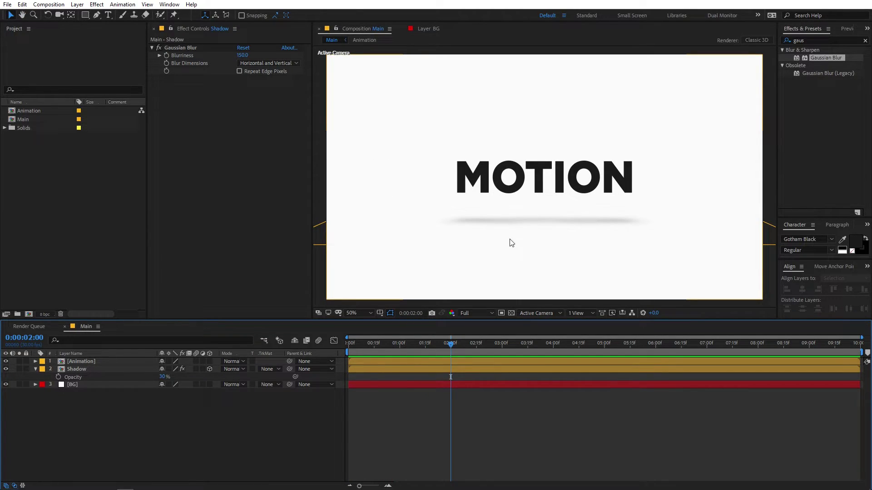
{"action": "left_click_drag", "start_coordinate": [453, 348], "coordinate": [475, 348]}
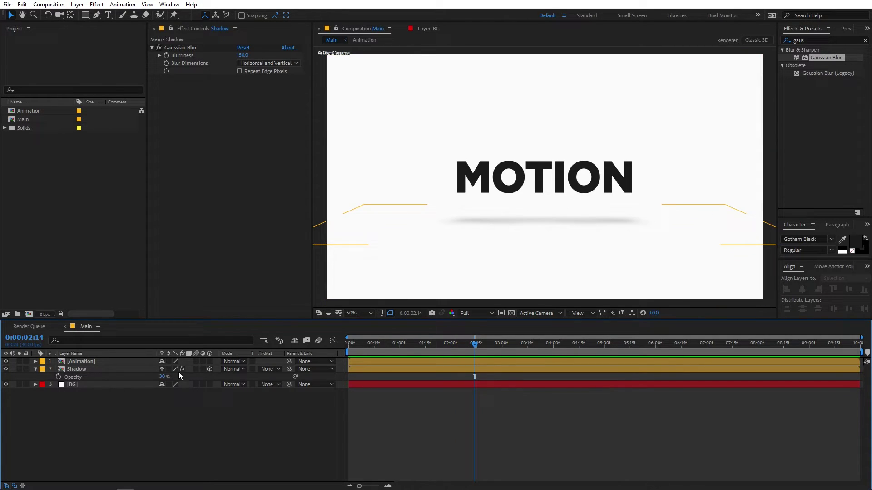
{"action": "left_click_drag", "start_coordinate": [162, 377], "coordinate": [191, 384]}
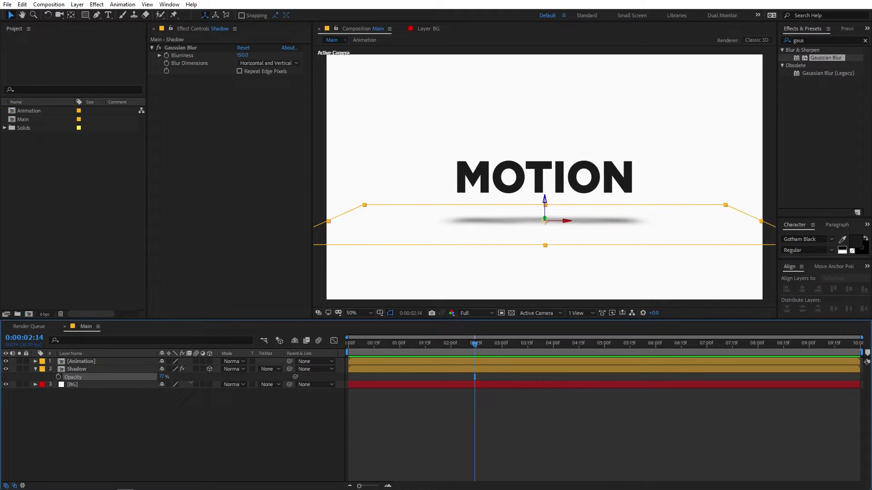
- Open the Animation precomposition in its own tab
{"action": "left_click", "coordinate": [156, 423]}
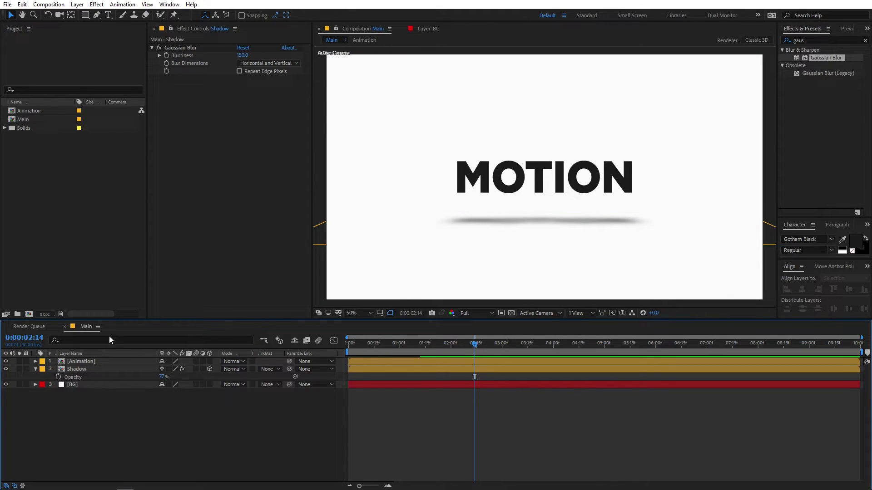
{"action": "left_click", "coordinate": [91, 363]}
{"action": "double_click", "coordinate": [91, 363]}
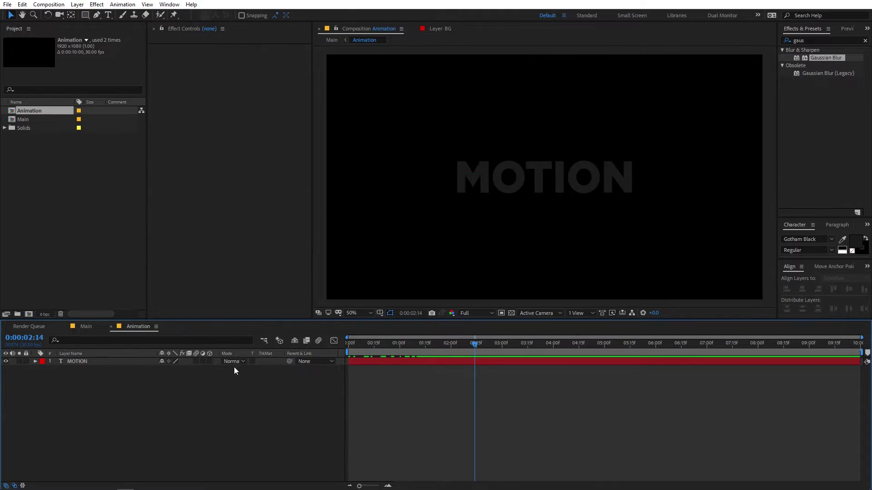
- Hide the MOTION text and draw a red rectangle left of centre
{"action": "left_click", "coordinate": [6, 362]}
{"action": "left_click", "coordinate": [86, 16]}
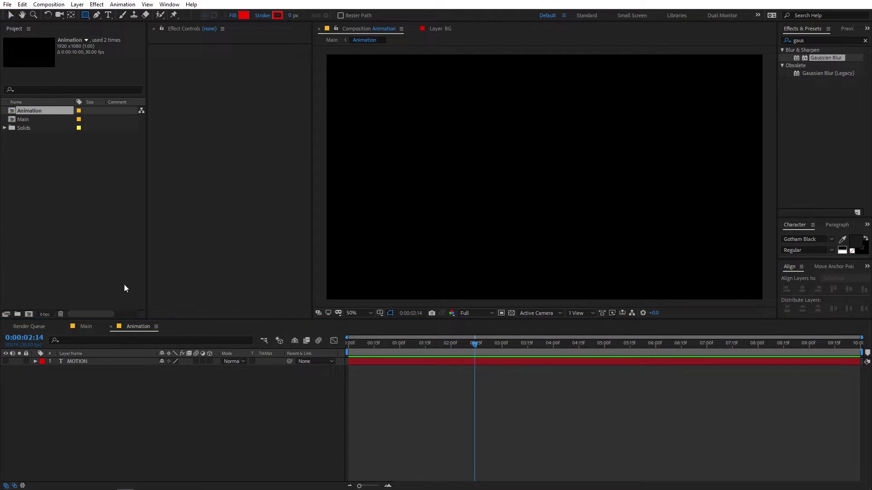
{"action": "left_click_drag", "start_coordinate": [417, 153], "coordinate": [550, 185]}
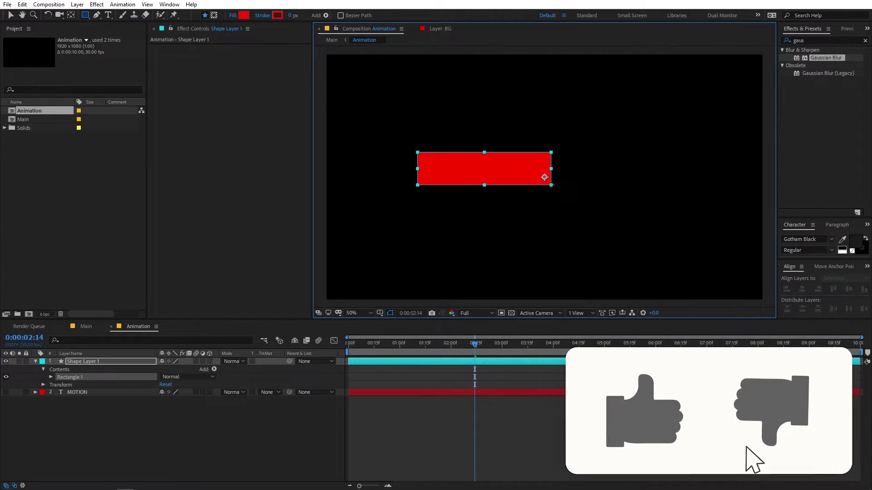
- Draw a red circle right of the rectangle and return to the Main comp
{"action": "left_click", "coordinate": [84, 15]}
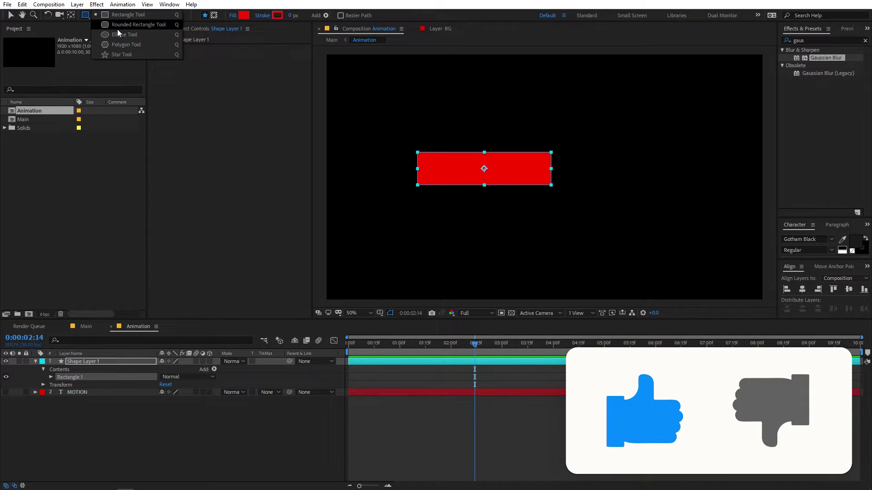
{"action": "left_click", "coordinate": [120, 34]}
{"action": "mouse_move", "coordinate": [655, 171]}
{"action": "left_mouse_down"}
{"action": "mouse_move", "coordinate": [624, 136]}
{"action": "mouse_move", "coordinate": [621, 116]}
{"action": "left_mouse_up"}
{"action": "left_click", "coordinate": [425, 406]}
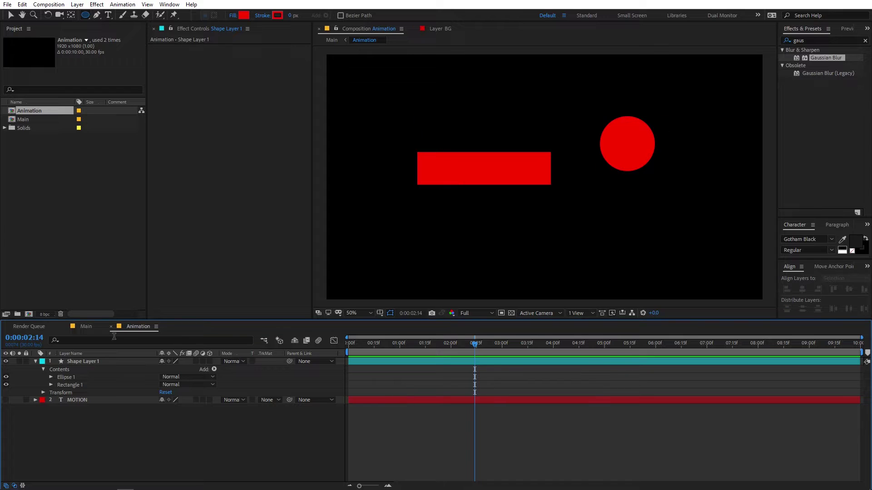
{"action": "left_click", "coordinate": [86, 327]}
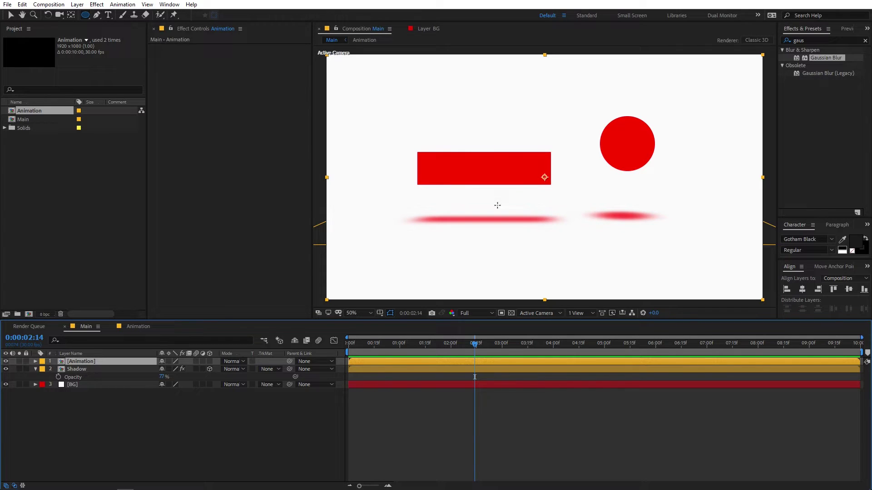
- Apply a Fill effect with colour 000000 to the Shadow layer
{"action": "left_click", "coordinate": [138, 327]}
{"action": "left_click", "coordinate": [87, 327]}
{"action": "left_click", "coordinate": [120, 369]}
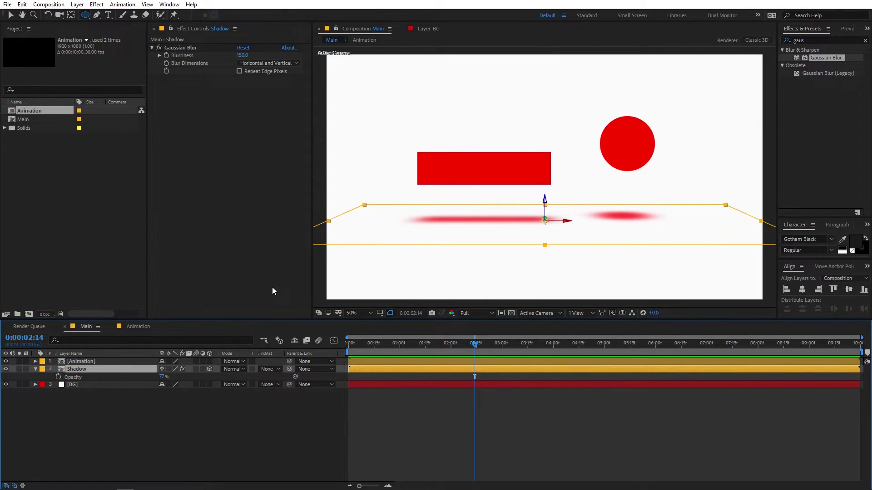
{"action": "double_click", "coordinate": [813, 41]}
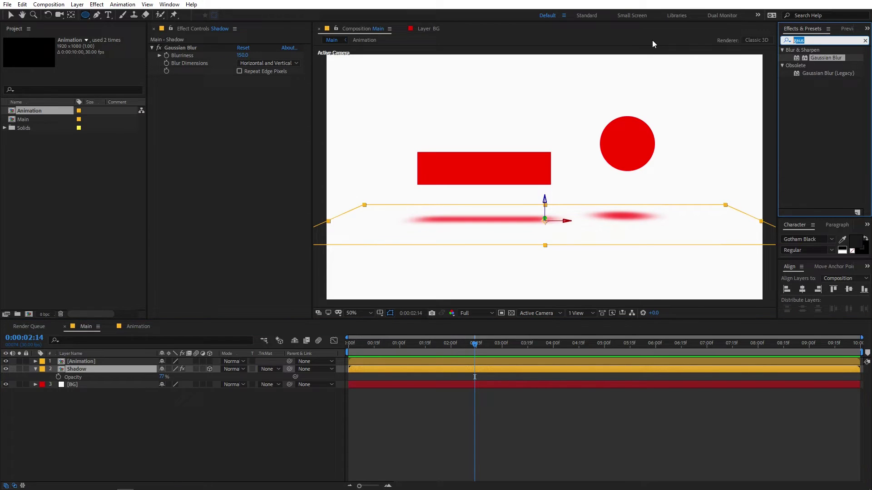
{"action": "type", "text": "fill"}
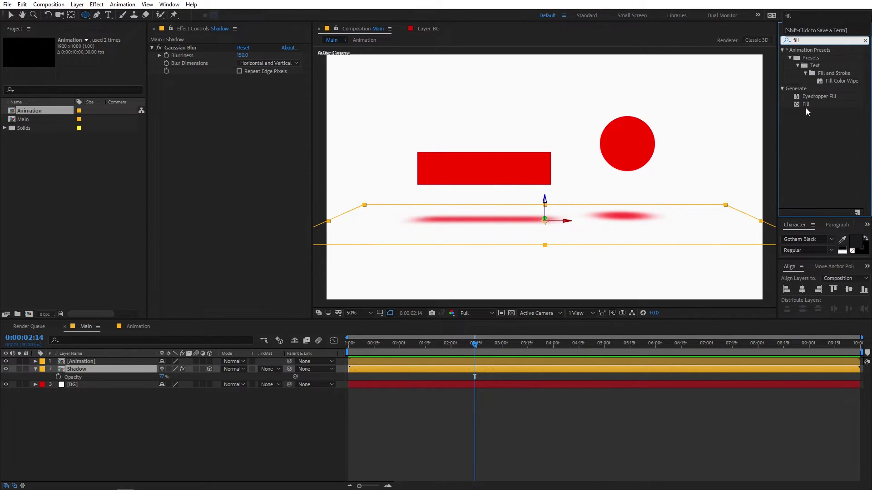
{"action": "left_click_drag", "start_coordinate": [806, 104], "coordinate": [104, 370]}
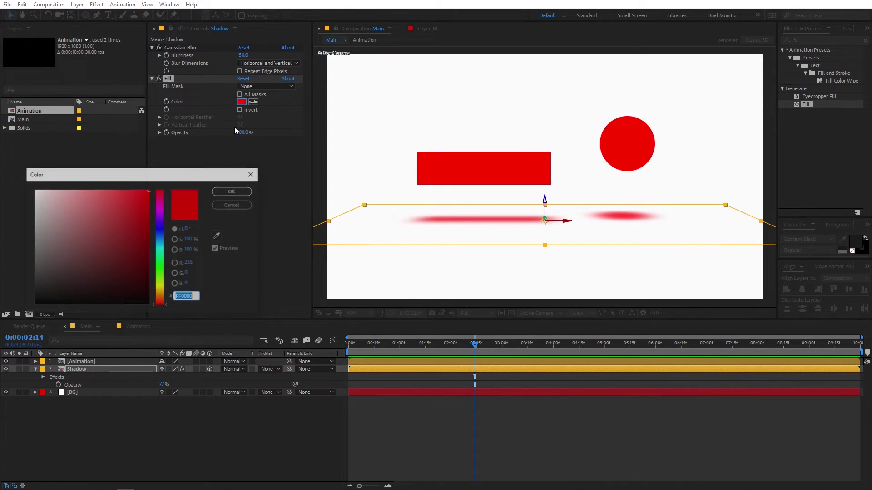
{"action": "left_click", "coordinate": [34, 303]}
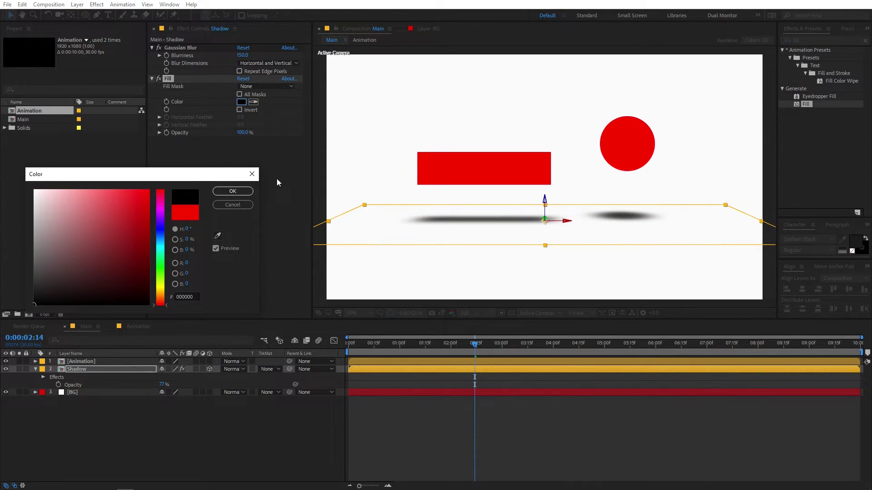
{"action": "left_click", "coordinate": [233, 191]}
- Lower the Shadow layer's Opacity to 22% and scrub to 0:00:04:22
{"action": "left_click", "coordinate": [496, 396]}
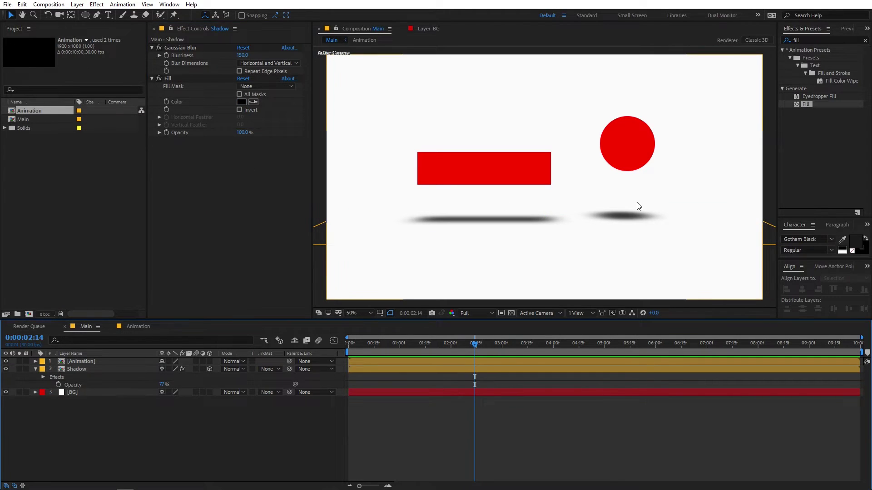
{"action": "left_click", "coordinate": [89, 361]}
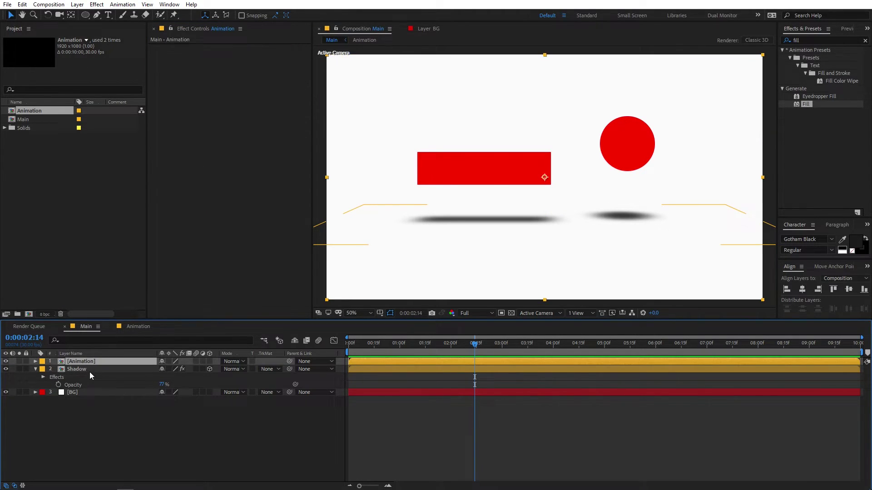
{"action": "left_click", "coordinate": [89, 370]}
{"action": "left_click_drag", "start_coordinate": [161, 385], "coordinate": [135, 386]}
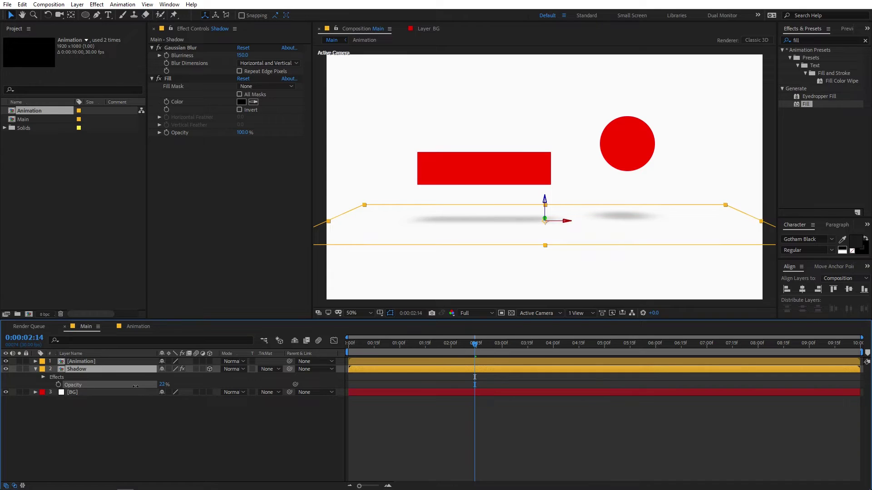
{"action": "left_click", "coordinate": [454, 431]}
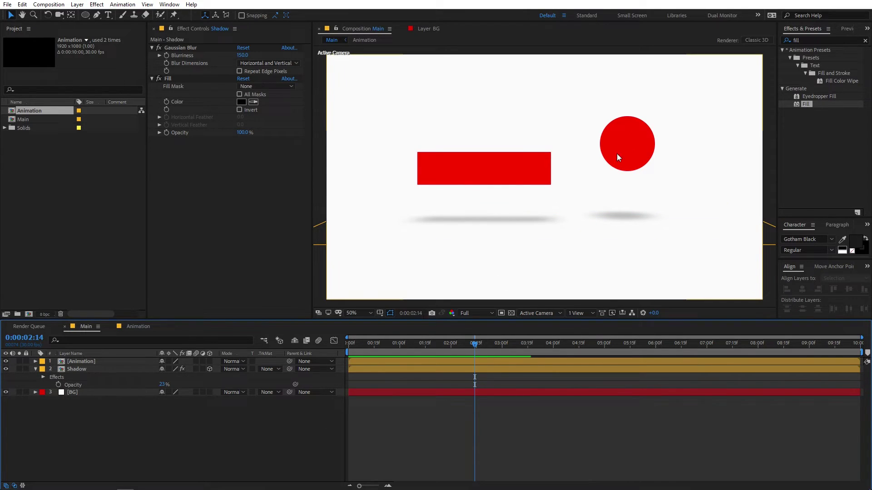
{"action": "left_click_drag", "start_coordinate": [441, 355], "coordinate": [590, 348]}
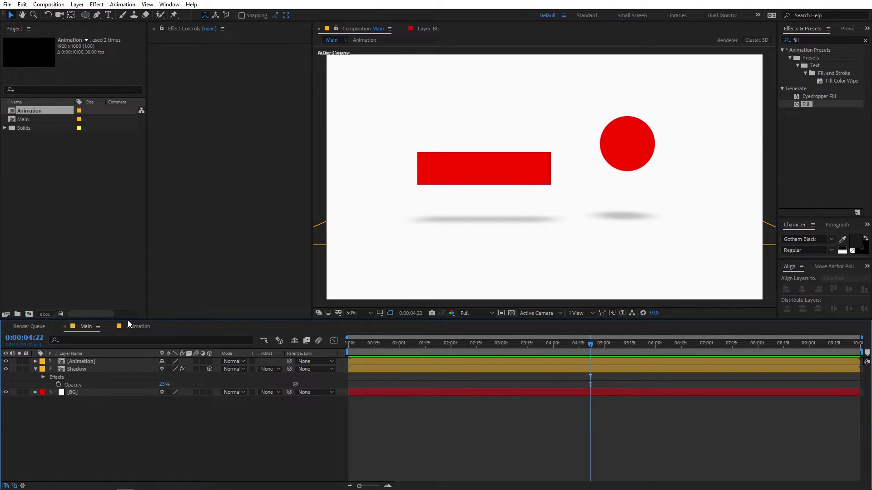
- In the Animation comp, hide the shape layer, show MOTION and remove its Position keyframes
{"action": "left_click", "coordinate": [138, 326]}
{"action": "left_click", "coordinate": [6, 361]}
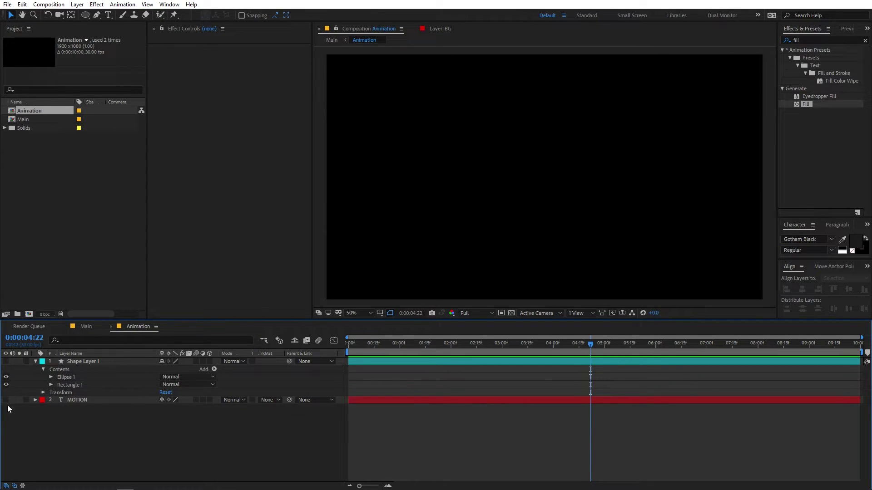
{"action": "left_click", "coordinate": [6, 400]}
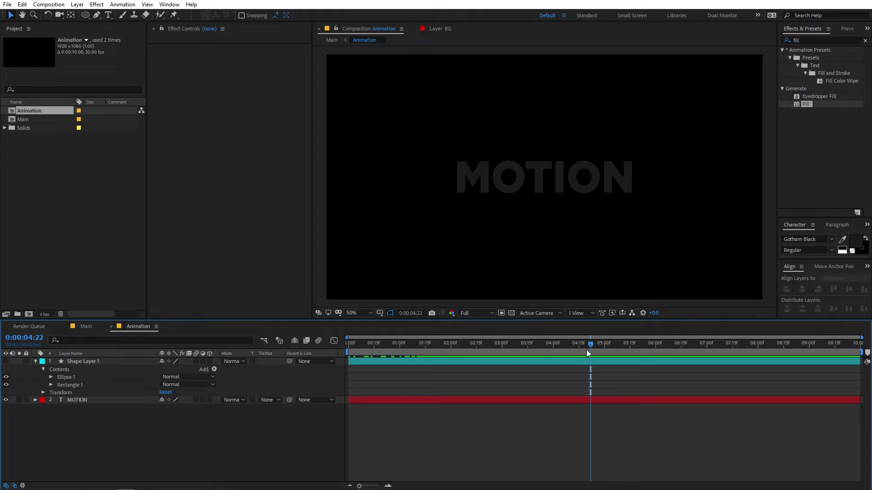
{"action": "left_click_drag", "start_coordinate": [587, 353], "coordinate": [554, 353]}
{"action": "left_click", "coordinate": [88, 399]}
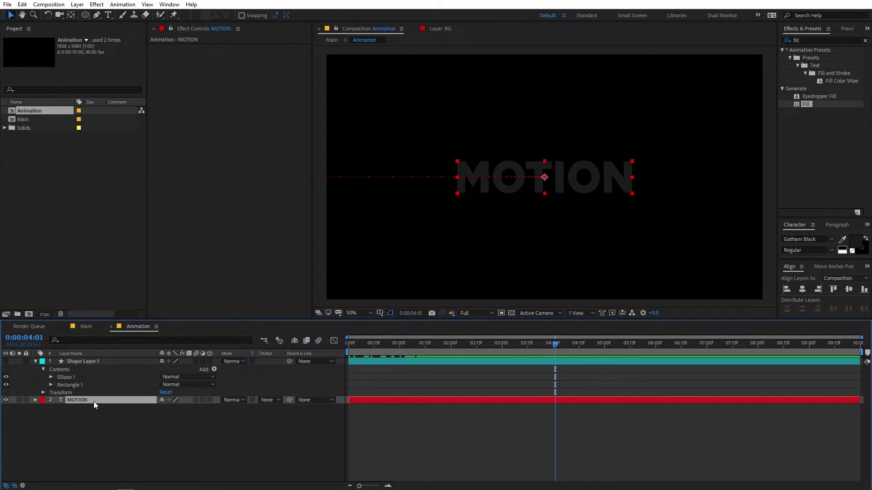
{"action": "key", "text": "p"}
{"action": "left_click", "coordinate": [58, 408]}
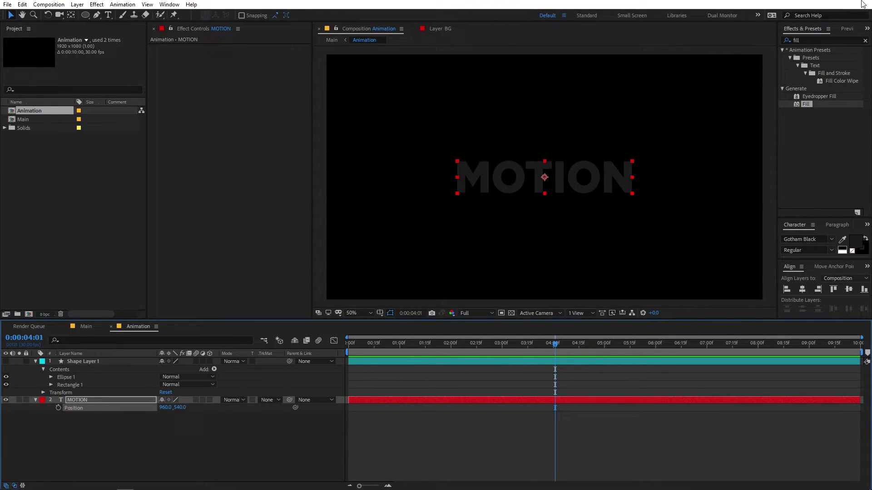
- Apply a 3D Text cascade animation preset to MOTION and preview it
{"action": "left_click", "coordinate": [865, 40]}
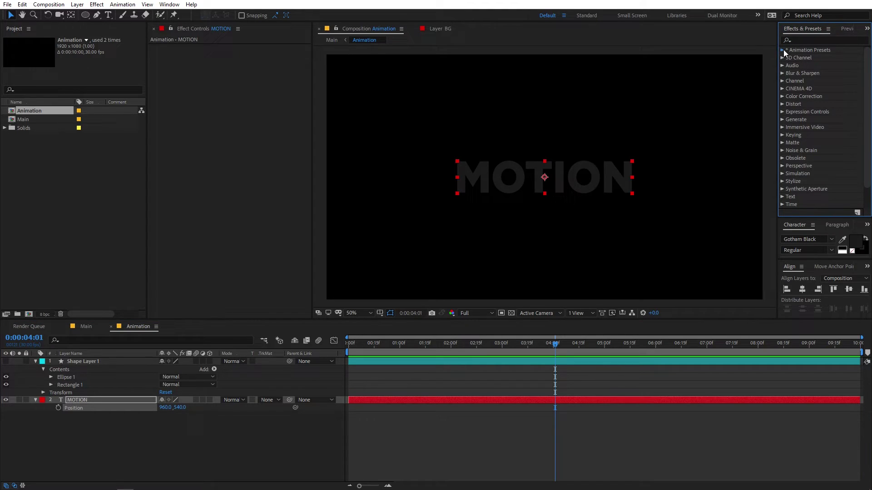
{"action": "left_click", "coordinate": [789, 58]}
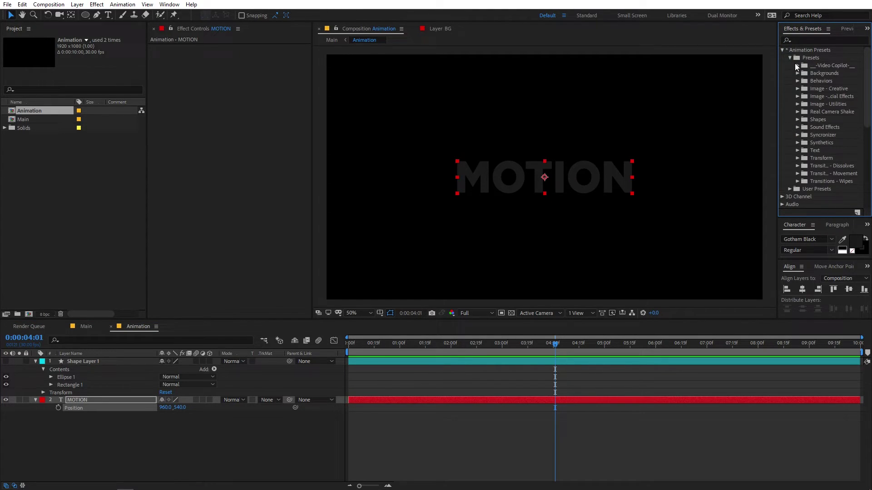
{"action": "left_click", "coordinate": [797, 151]}
{"action": "scroll", "coordinate": [815, 89], "scroll_direction": "down", "scroll_amount": 3}
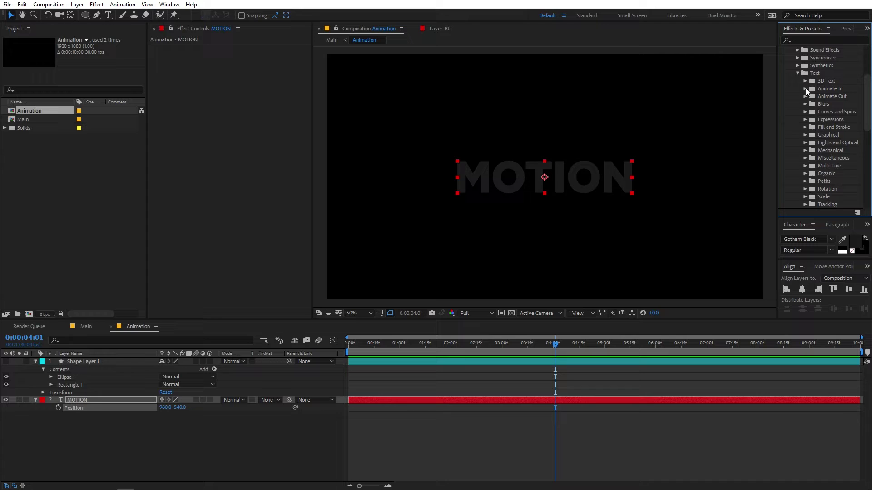
{"action": "left_click", "coordinate": [805, 81]}
{"action": "scroll", "coordinate": [819, 104], "scroll_direction": "down", "scroll_amount": 2}
{"action": "left_click_drag", "start_coordinate": [837, 58], "coordinate": [551, 171]}
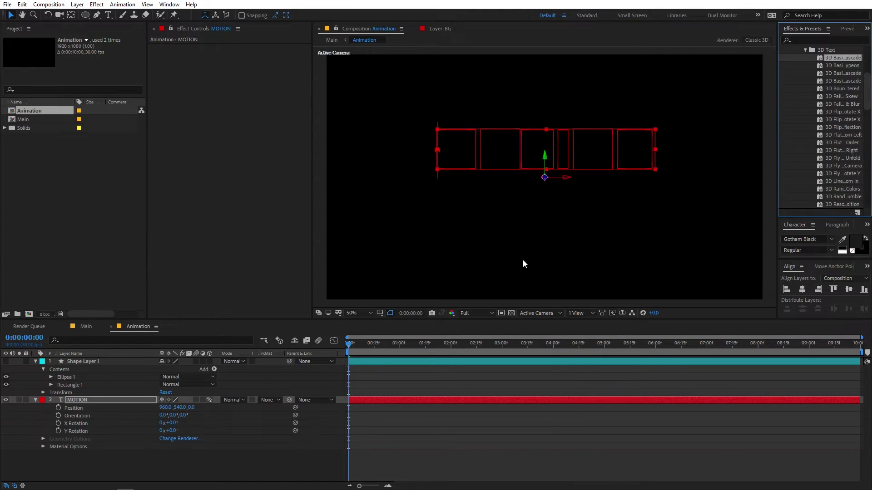
{"action": "key", "text": "Home"}
{"action": "key", "text": "space"}
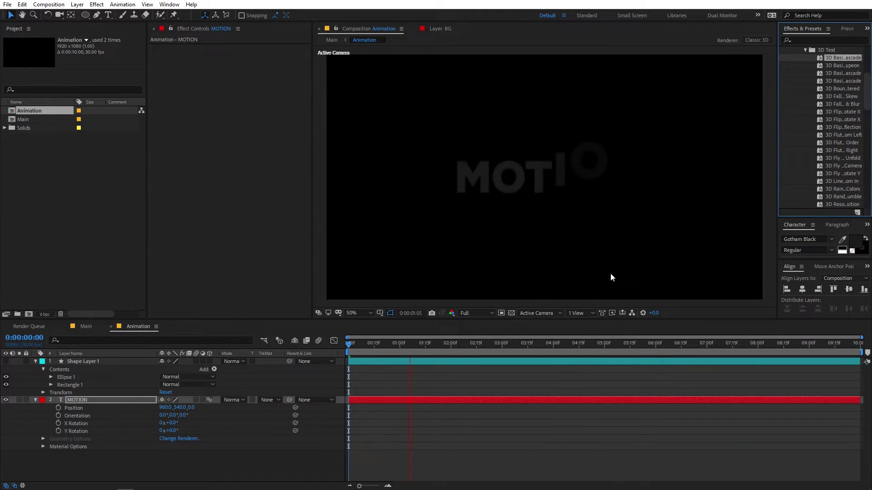
{"action": "key", "text": "space"}
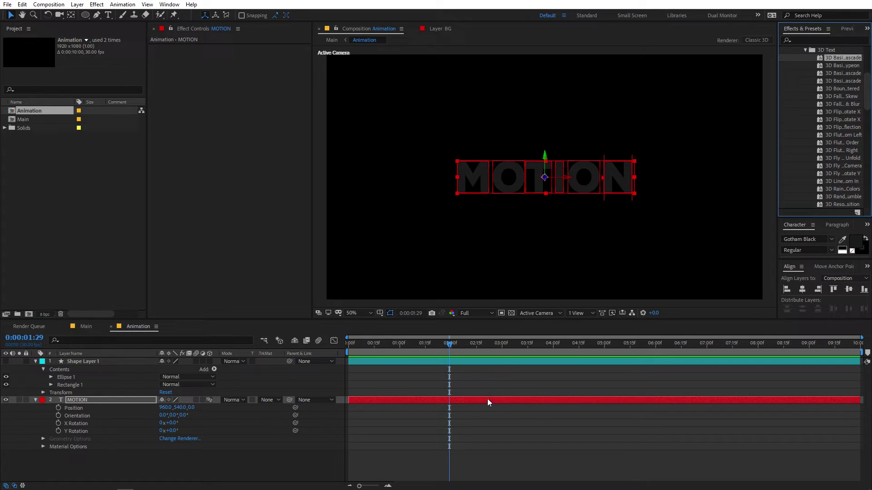
- Change the MOTION text fill colour to white (FFFFFF)
{"action": "double_click", "coordinate": [494, 400]}
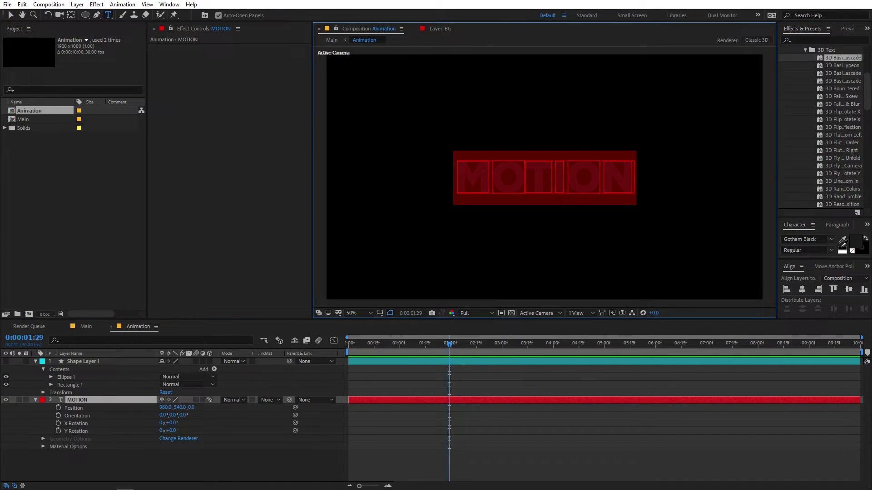
{"action": "left_click", "coordinate": [855, 240]}
{"action": "type", "text": "ffffff"}
{"action": "left_click", "coordinate": [231, 191]}
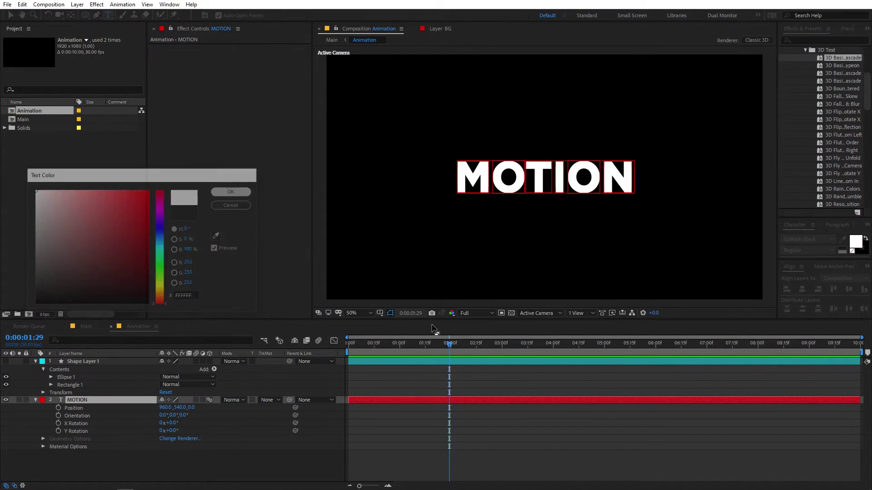
{"action": "left_click", "coordinate": [472, 381]}
- In Main, change the BG solid's colour to bright blue 00BAFF via Solid Settings
{"action": "left_click", "coordinate": [86, 326]}
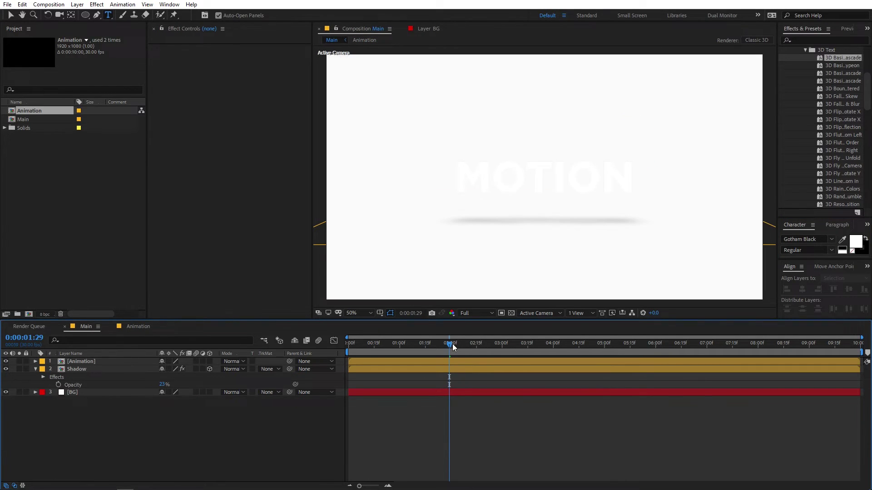
{"action": "left_click", "coordinate": [90, 392]}
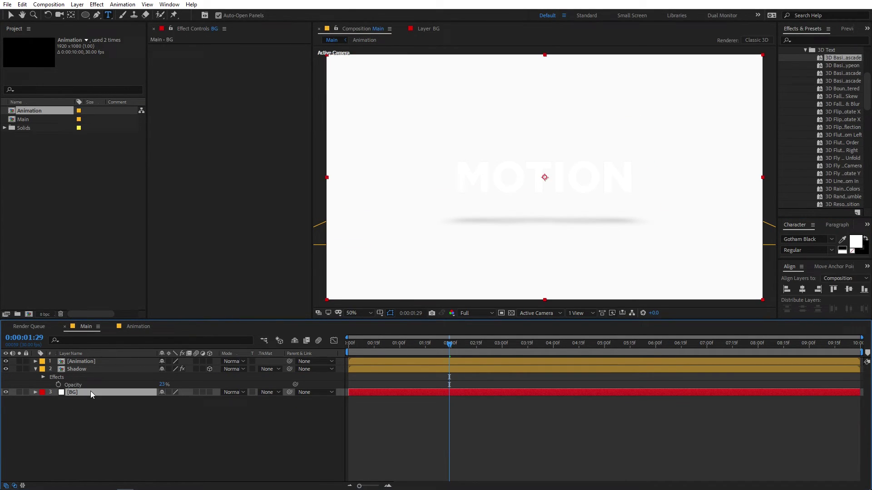
{"action": "left_click", "coordinate": [77, 4]}
{"action": "left_click", "coordinate": [96, 25]}
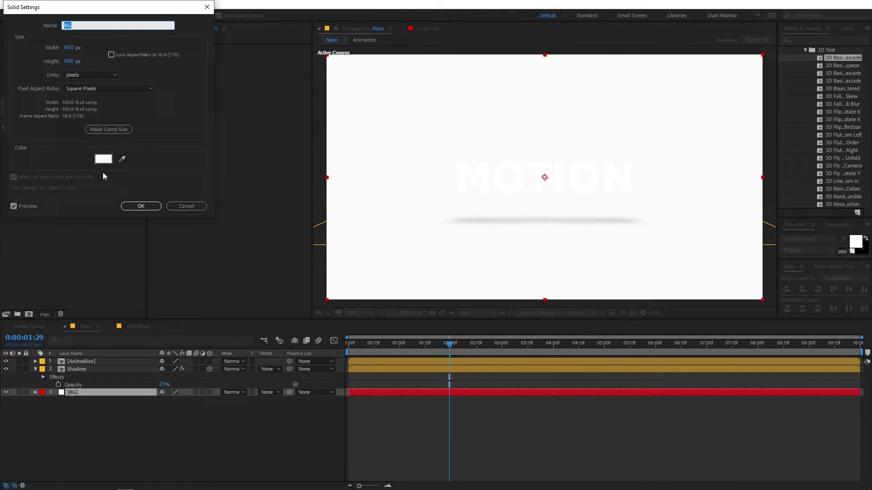
{"action": "left_click", "coordinate": [103, 158]}
{"action": "left_click", "coordinate": [164, 245]}
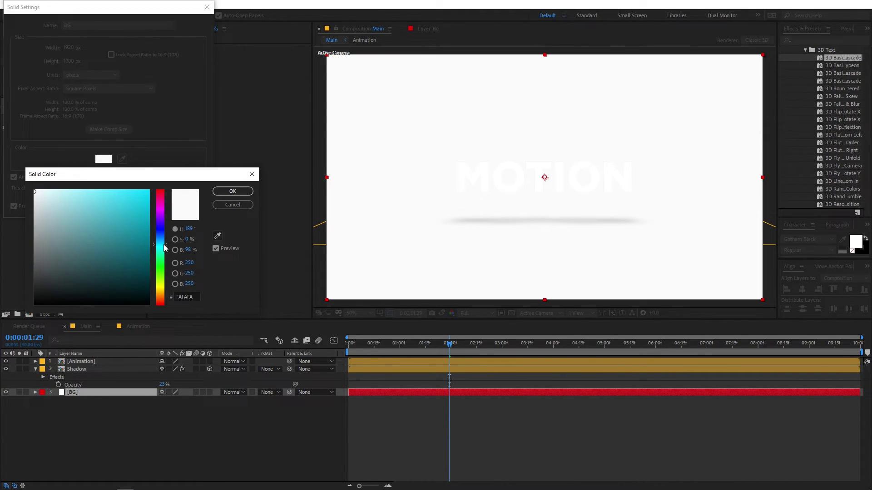
{"action": "left_click_drag", "start_coordinate": [121, 201], "coordinate": [149, 190]}
{"action": "left_click_drag", "start_coordinate": [160, 246], "coordinate": [161, 246]}
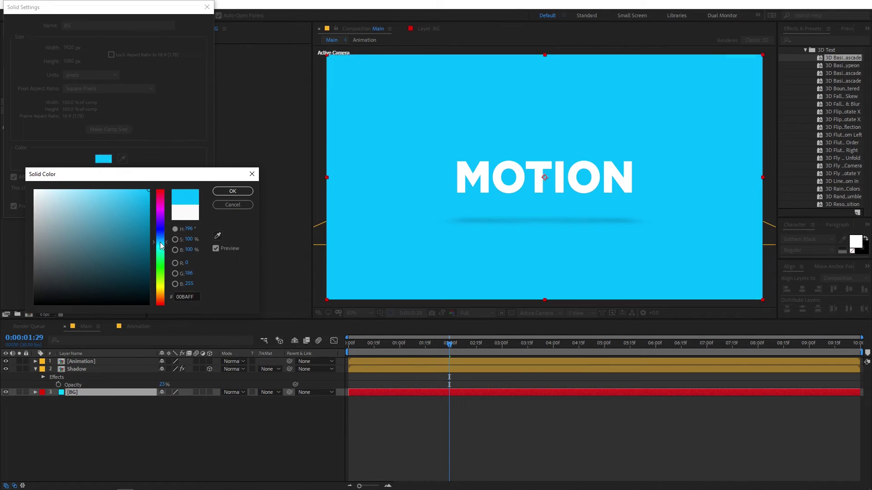
{"action": "left_click", "coordinate": [233, 191]}
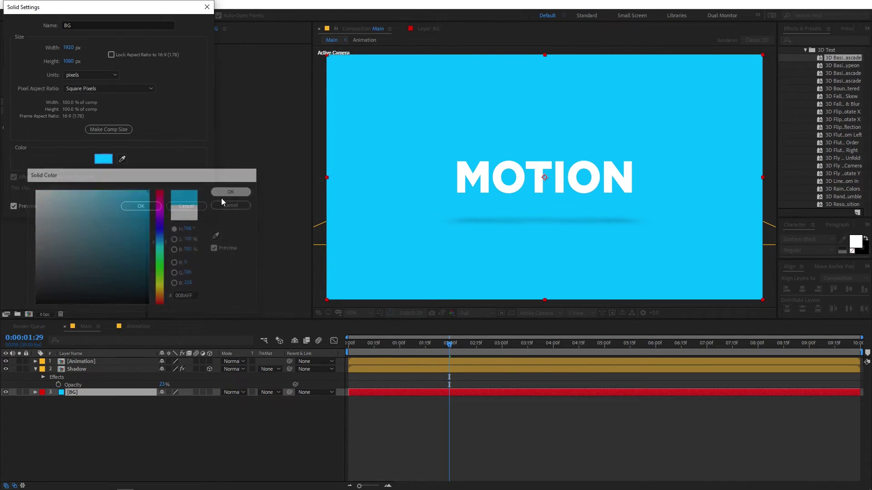
{"action": "left_click", "coordinate": [141, 207]}
{"action": "left_click", "coordinate": [391, 385]}
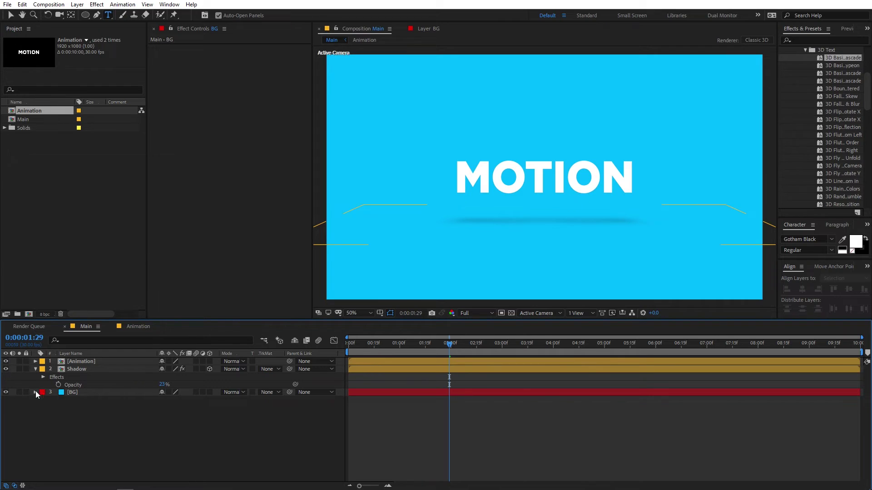
- Set the Shadow layer's Opacity to 100%
{"action": "left_click", "coordinate": [100, 371]}
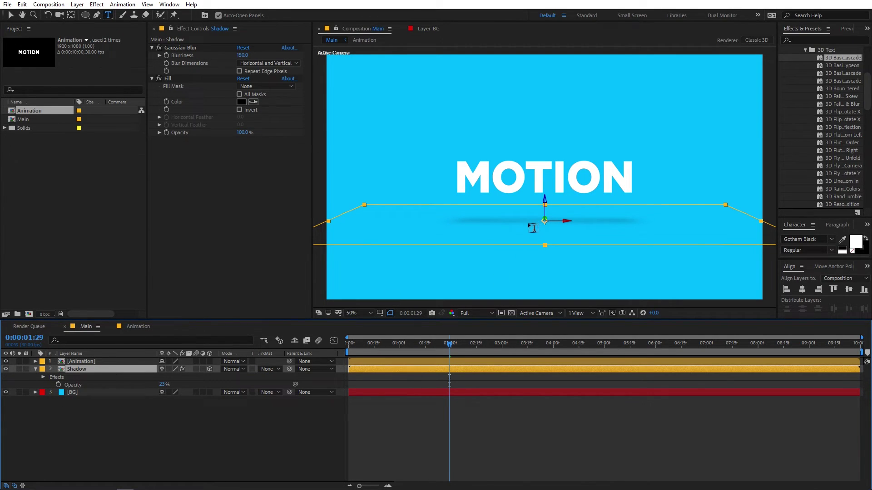
{"action": "left_click", "coordinate": [163, 385]}
{"action": "type", "text": "100"}
{"action": "key", "text": "Return"}
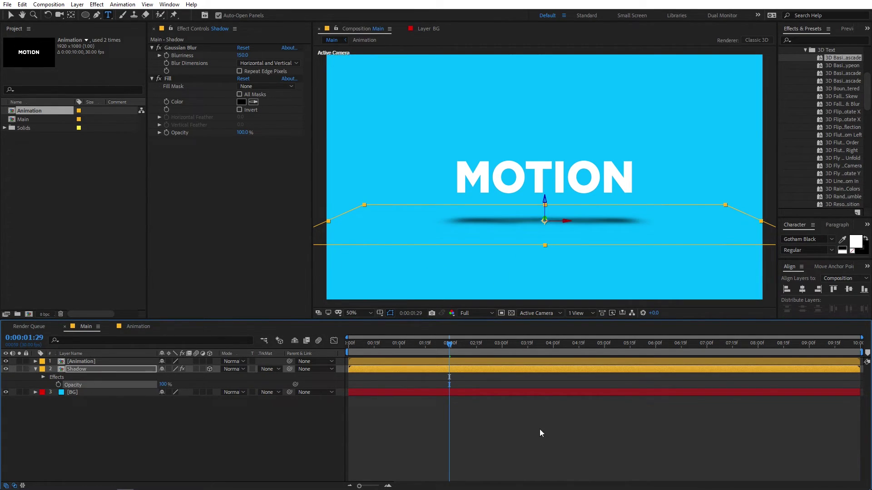
{"action": "left_click", "coordinate": [540, 429]}
- Raise the Shadow layer in the composition so it sits right under MOTION, then return to the animation start
{"action": "left_click", "coordinate": [10, 15]}
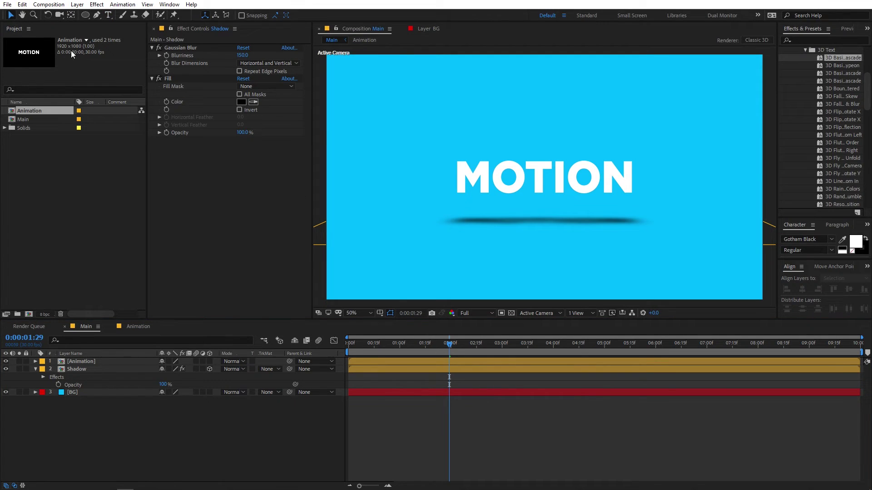
{"action": "left_click", "coordinate": [124, 369]}
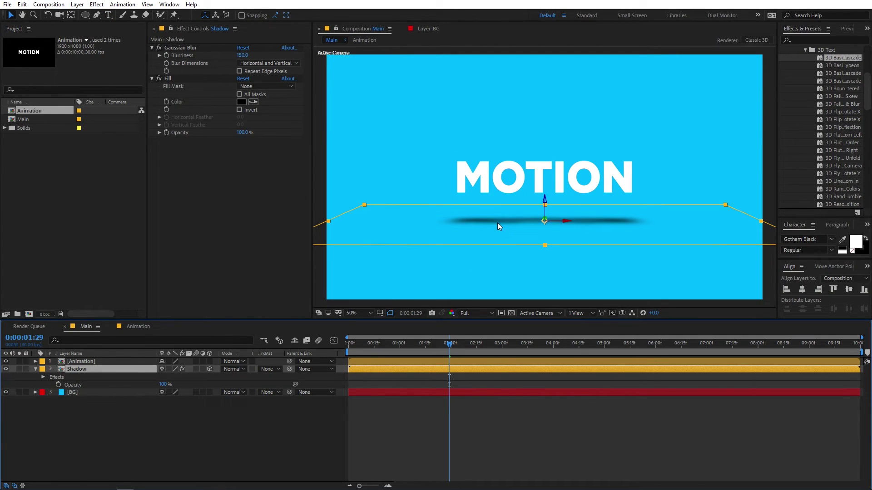
{"action": "left_click", "coordinate": [546, 196]}
{"action": "left_click_drag", "start_coordinate": [546, 196], "coordinate": [554, 176]}
{"action": "left_click", "coordinate": [609, 396]}
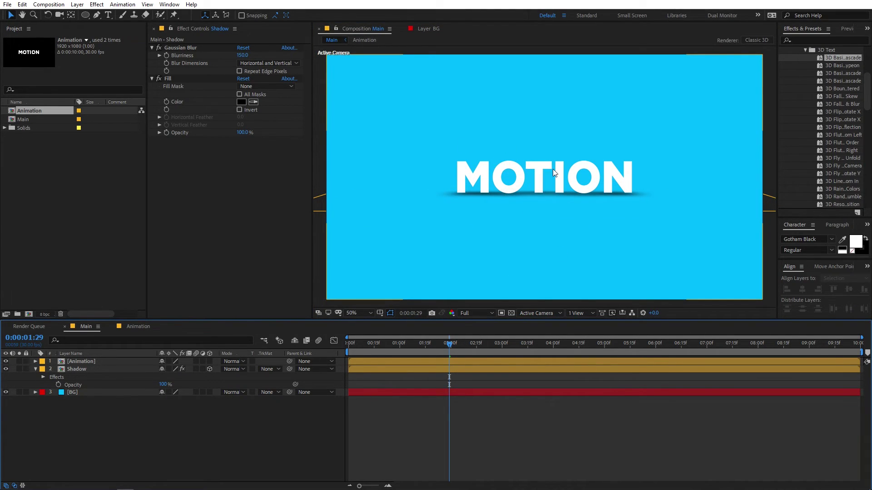
{"action": "left_click_drag", "start_coordinate": [449, 344], "coordinate": [348, 344]}
- Preview the animation and lower the Shadow layer's Opacity to 63%
{"action": "key", "text": "space"}
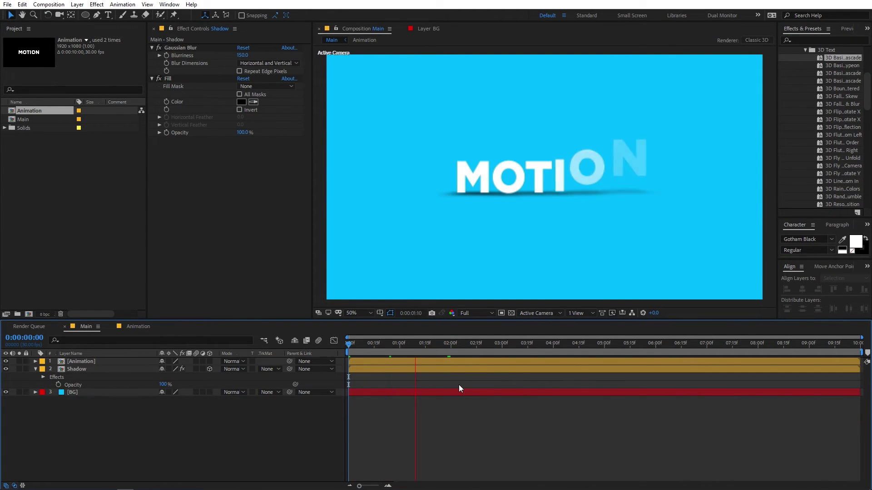
{"action": "key", "text": "space"}
{"action": "left_click_drag", "start_coordinate": [163, 385], "coordinate": [150, 386]}
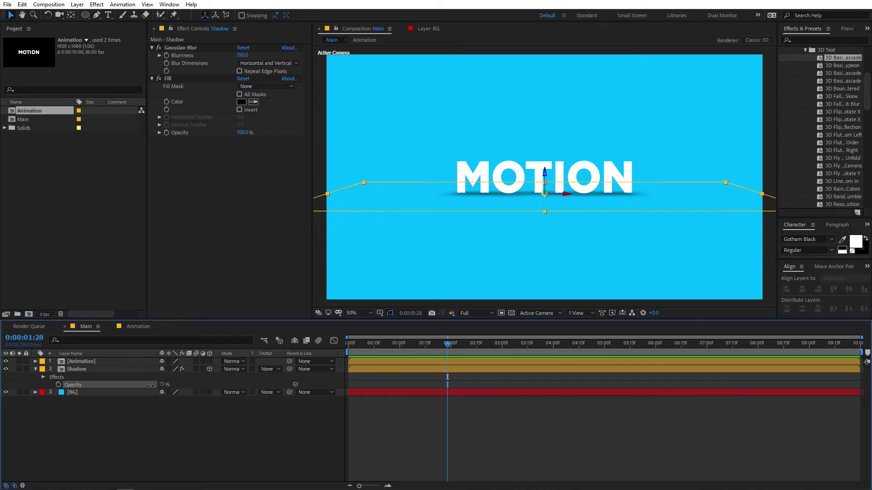
{"action": "left_click", "coordinate": [172, 398]}
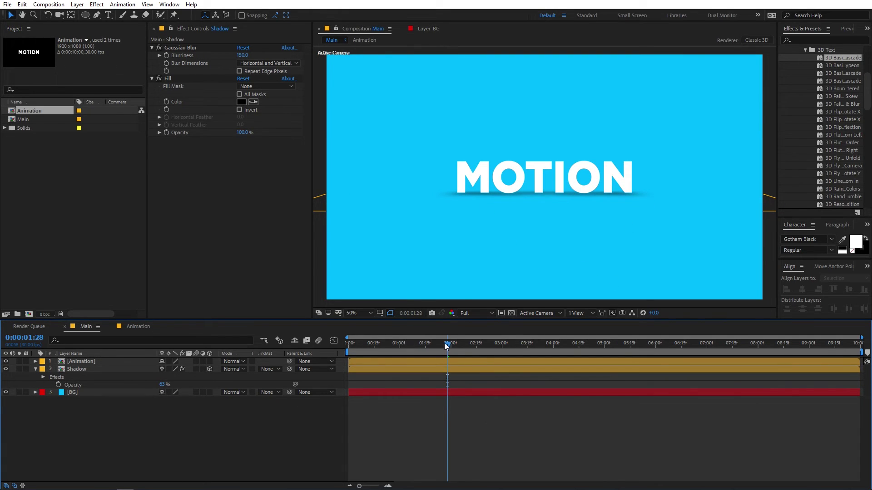
- Replay the preview, check the Animation composition, then go back to Main
{"action": "key", "text": "space"}
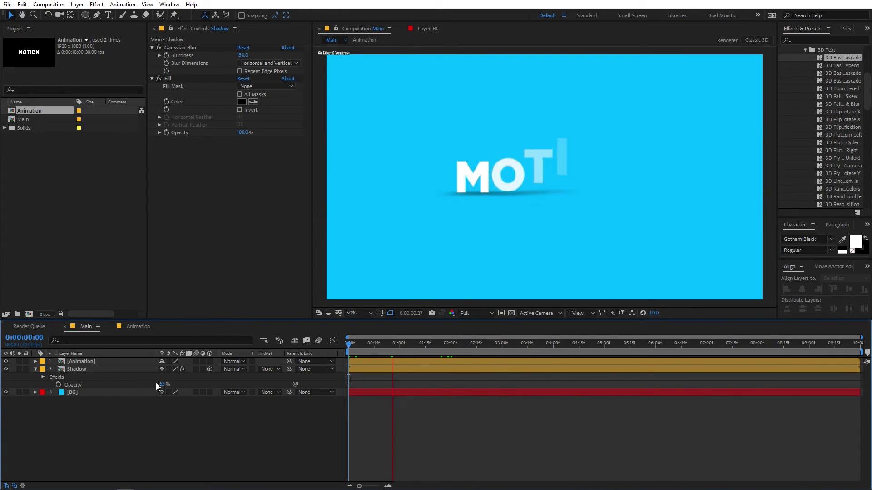
{"action": "key", "text": "space"}
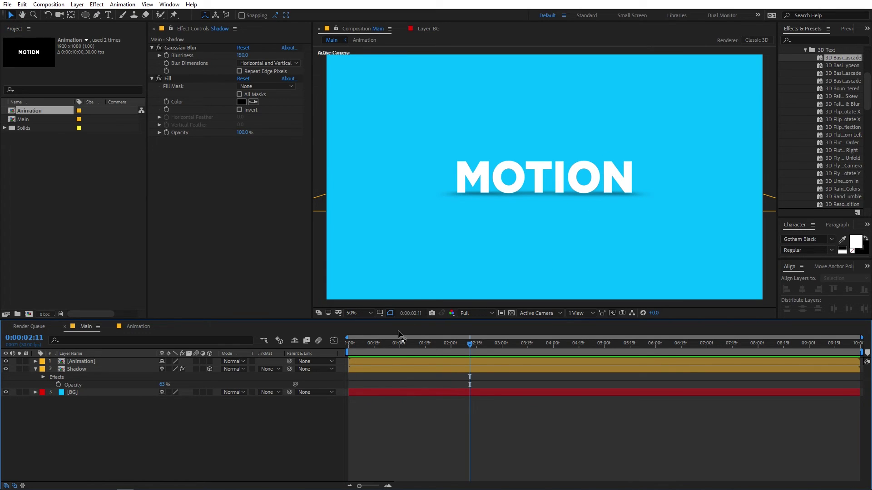
{"action": "left_click", "coordinate": [138, 327]}
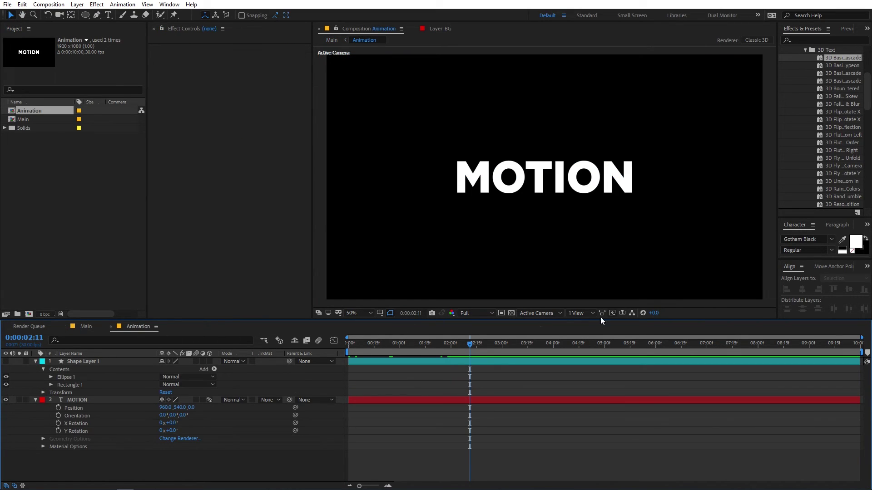
{"action": "left_click", "coordinate": [86, 326]}
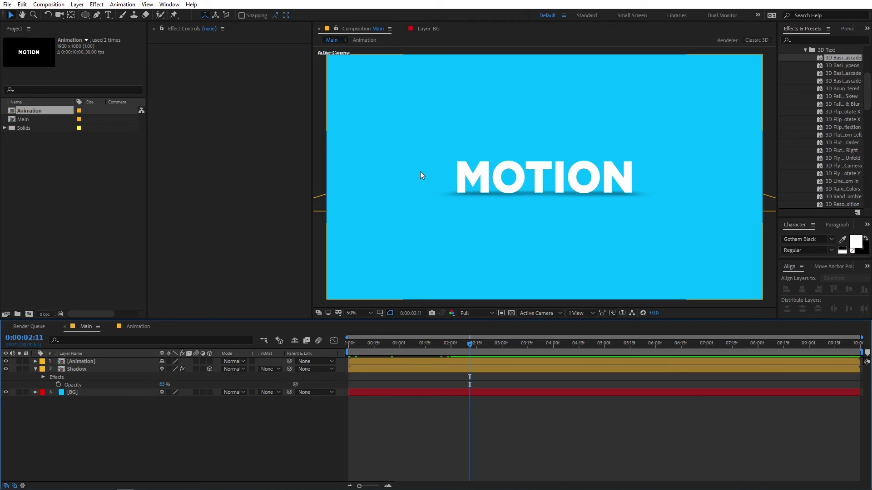